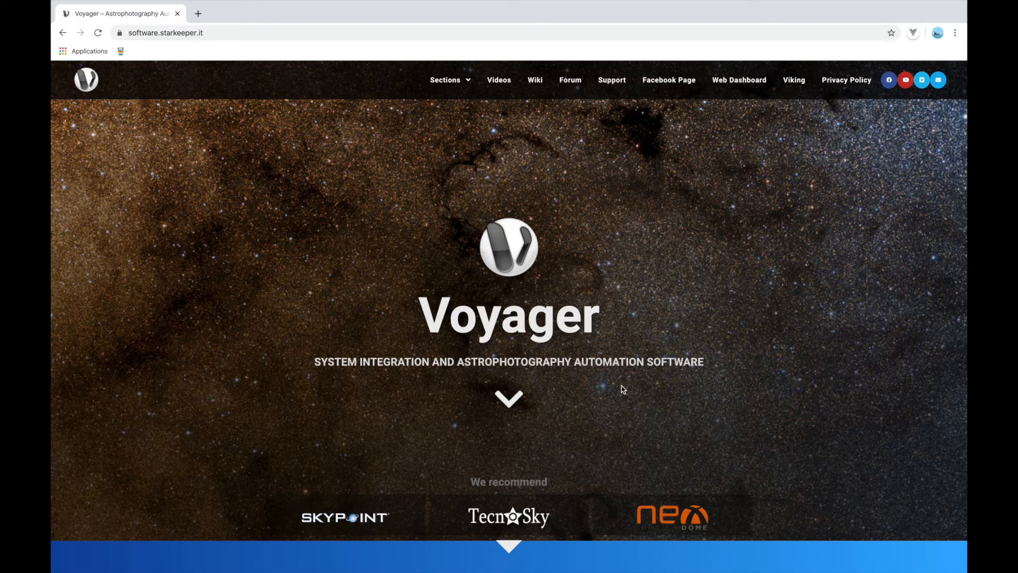
Launch the Boltwood Simulator from the Windows desktop and place its window in the desktop's upper-right corner.
key(super+d)
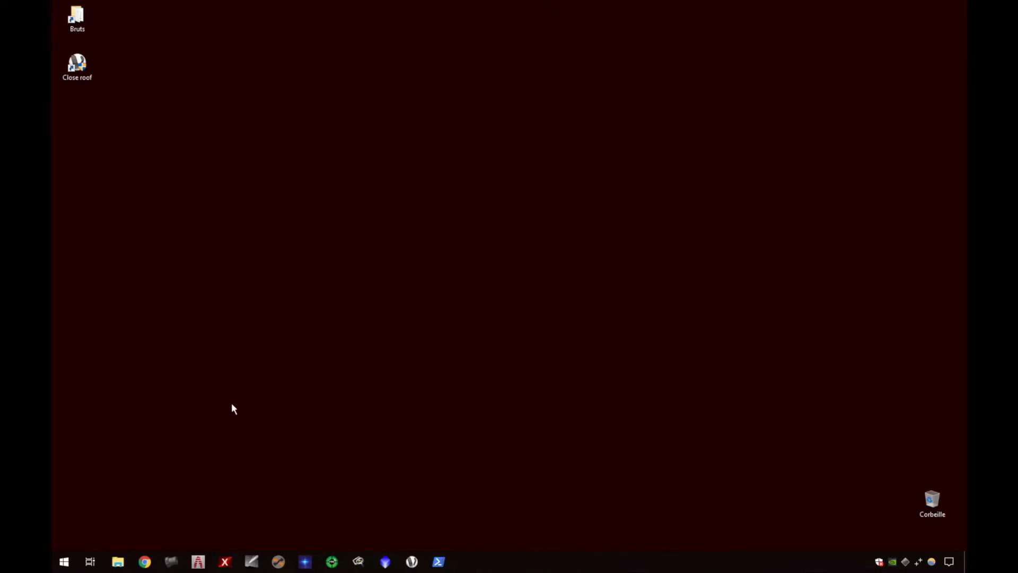
click(64, 562)
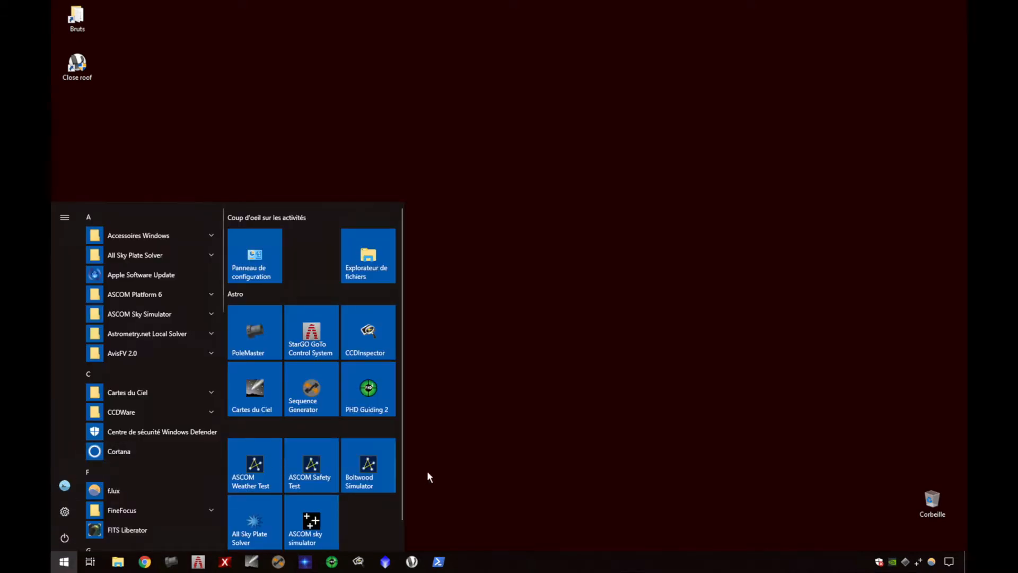
click(369, 477)
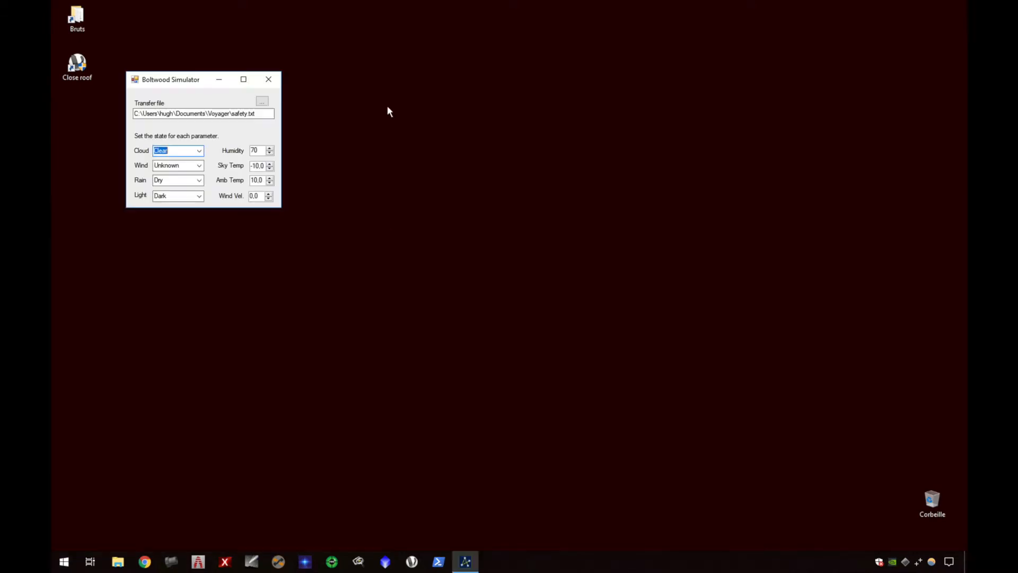
drag(178, 74, 802, 45)
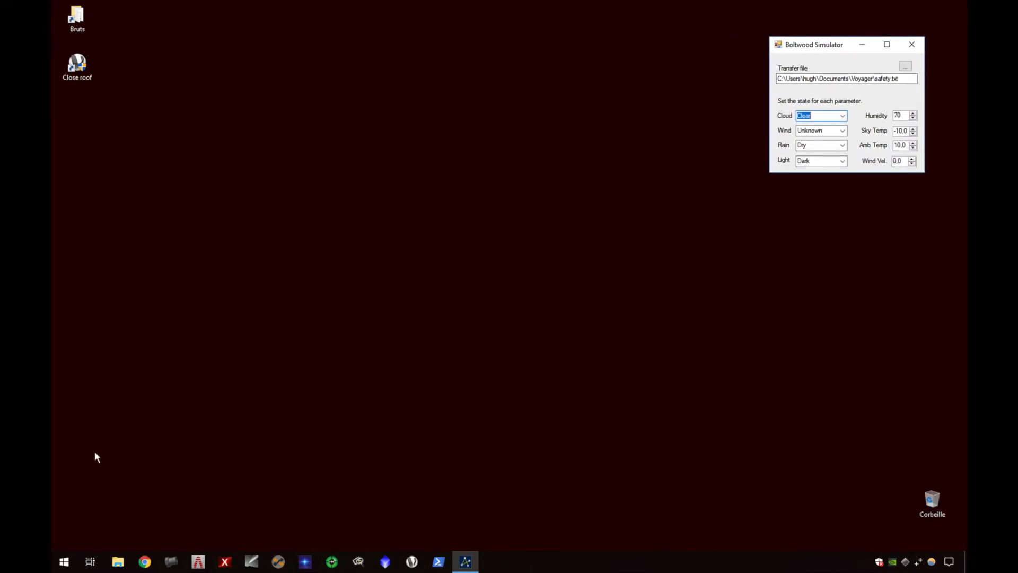
Move the Boltwood Simulator window to virtual desktop Bureau 4 and go back to Bureau 1.
click(90, 565)
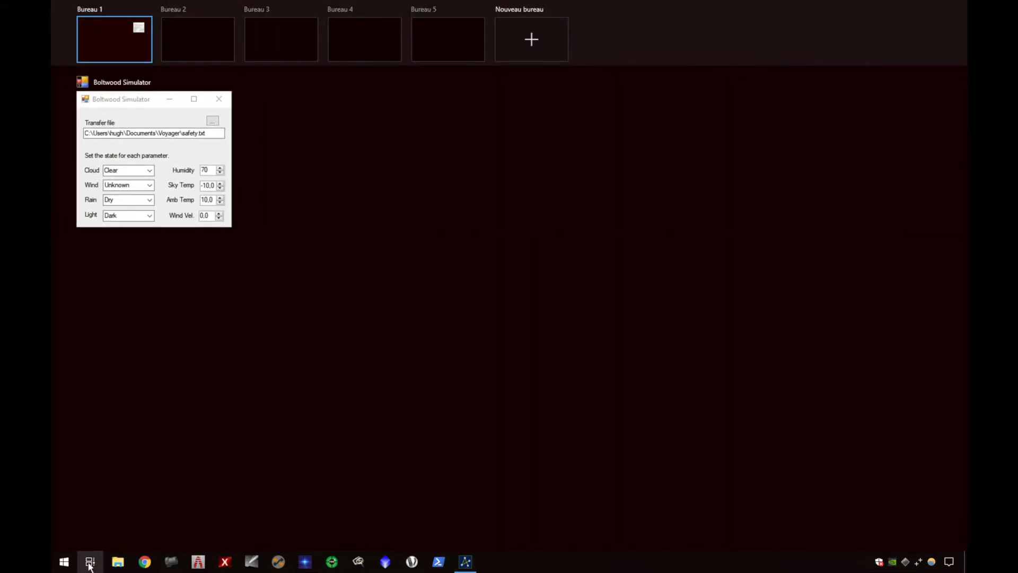
right_click(161, 142)
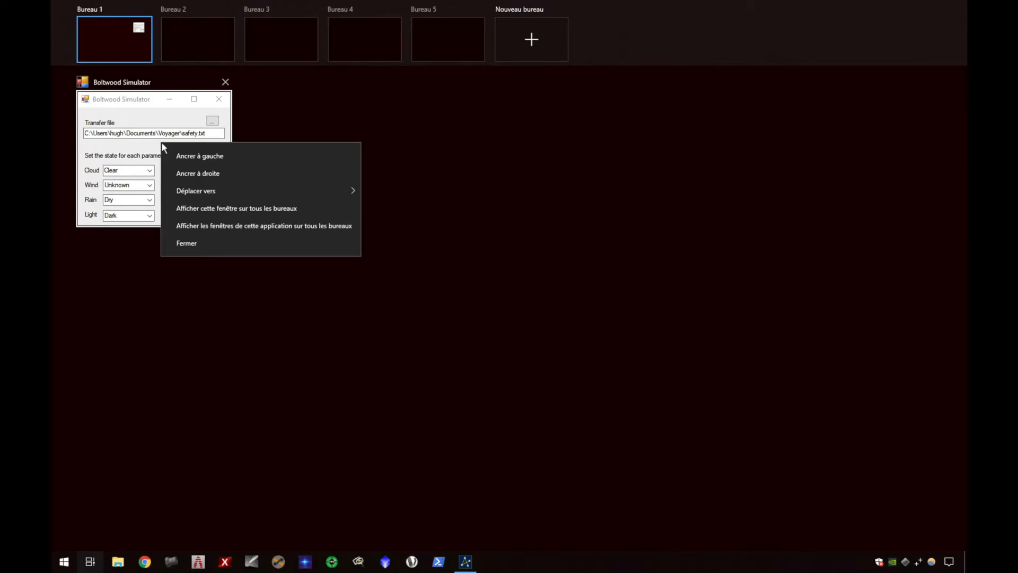
mouse_move(212, 190)
click(393, 230)
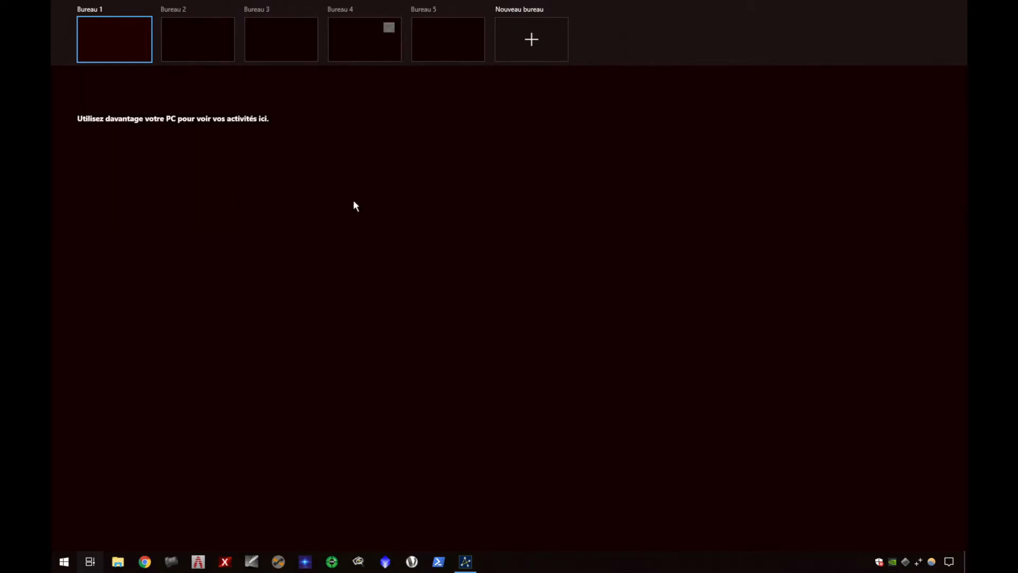
click(117, 39)
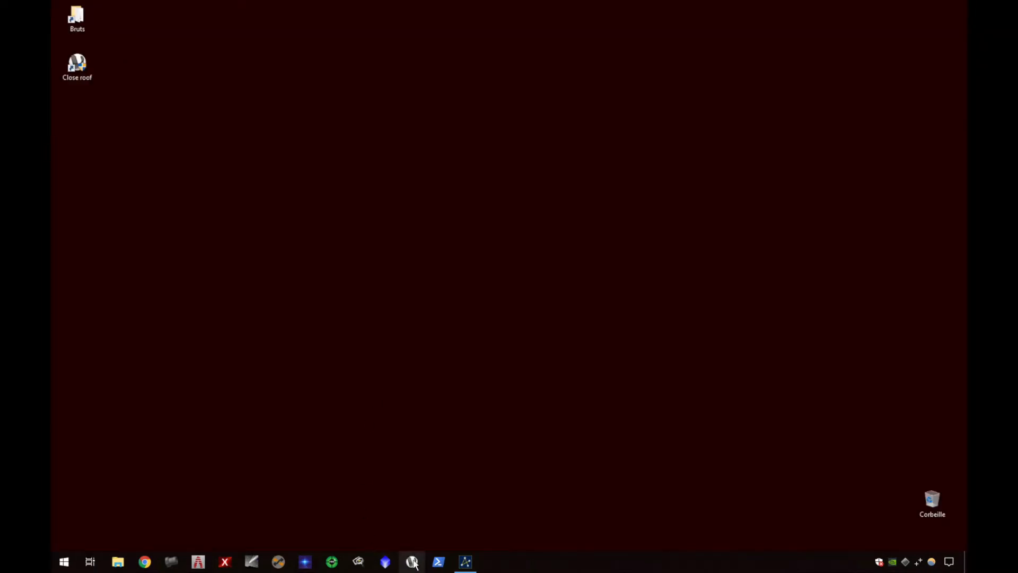
Launch Voyager, allow it to make changes to the device, and connect all equipment of its startup setup.
click(90, 562)
click(153, 201)
click(412, 561)
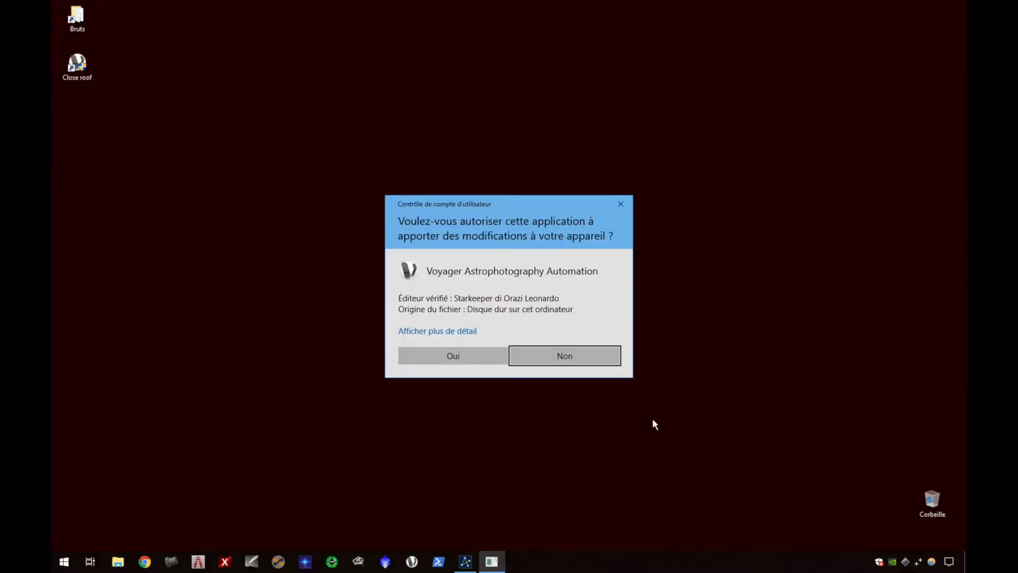
click(469, 356)
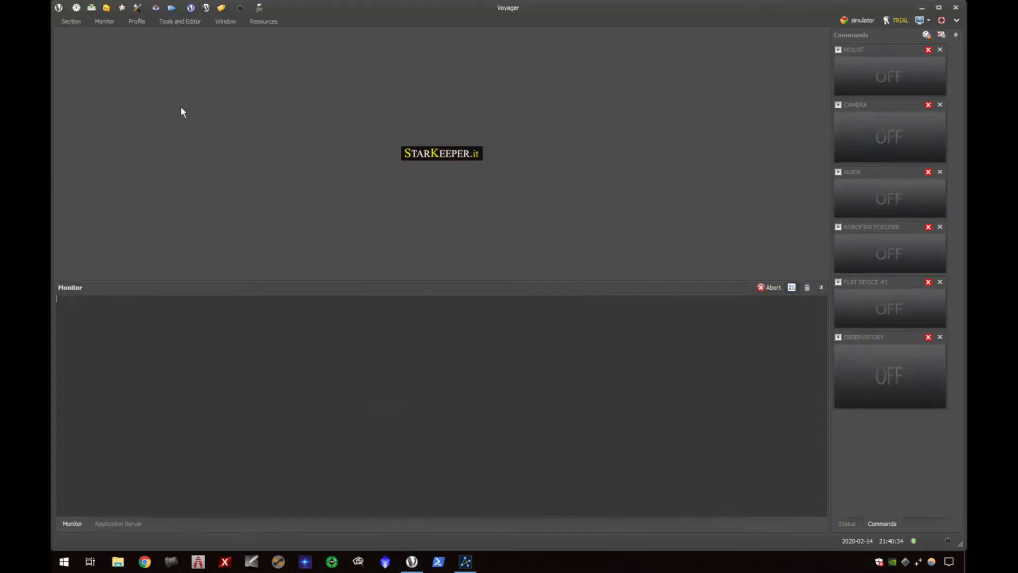
click(76, 7)
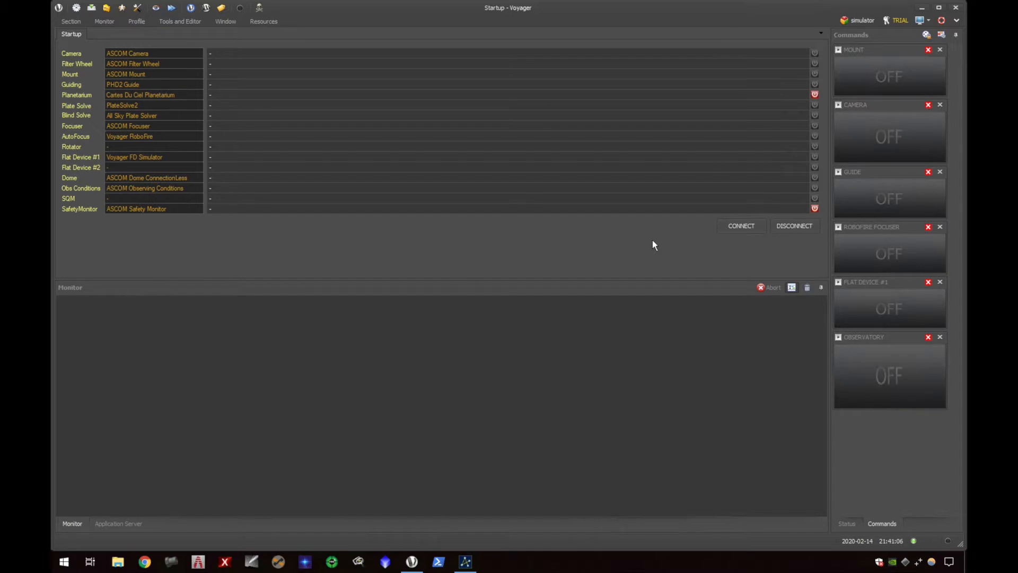
click(747, 226)
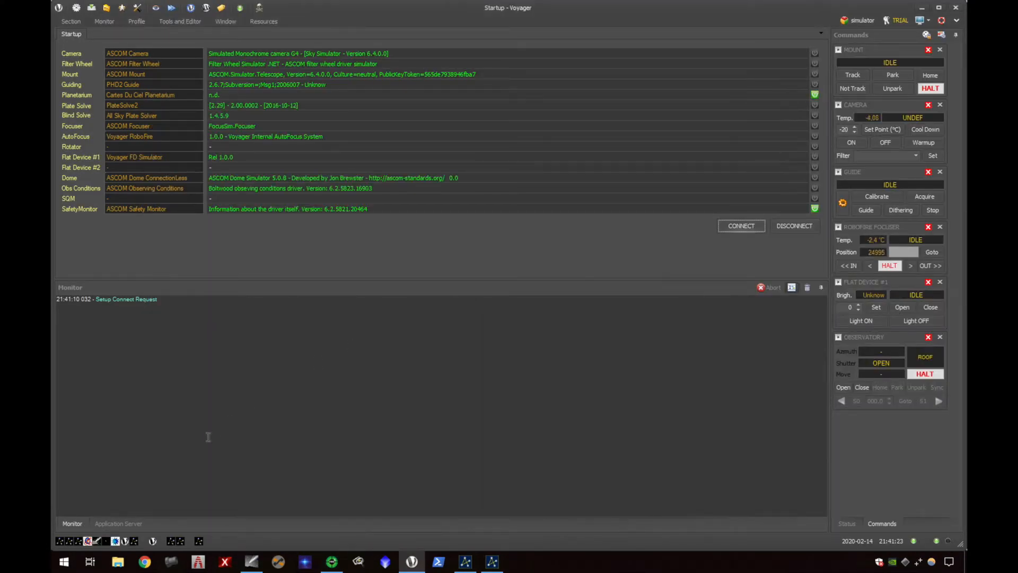
Move the Skychart window to virtual desktop Bureau 2 and the PHD2 Guiding window to Bureau 3.
click(91, 563)
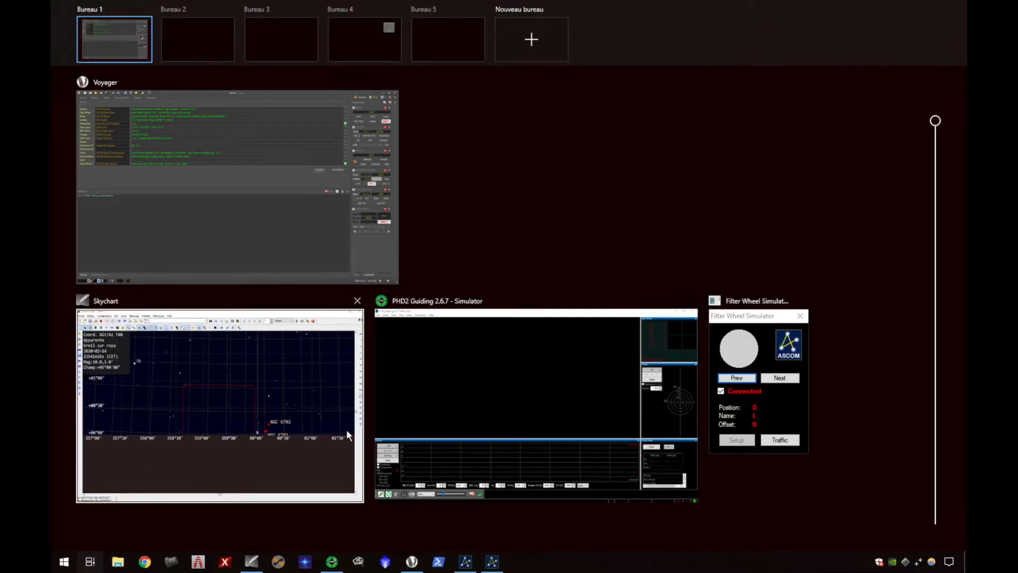
right_click(233, 373)
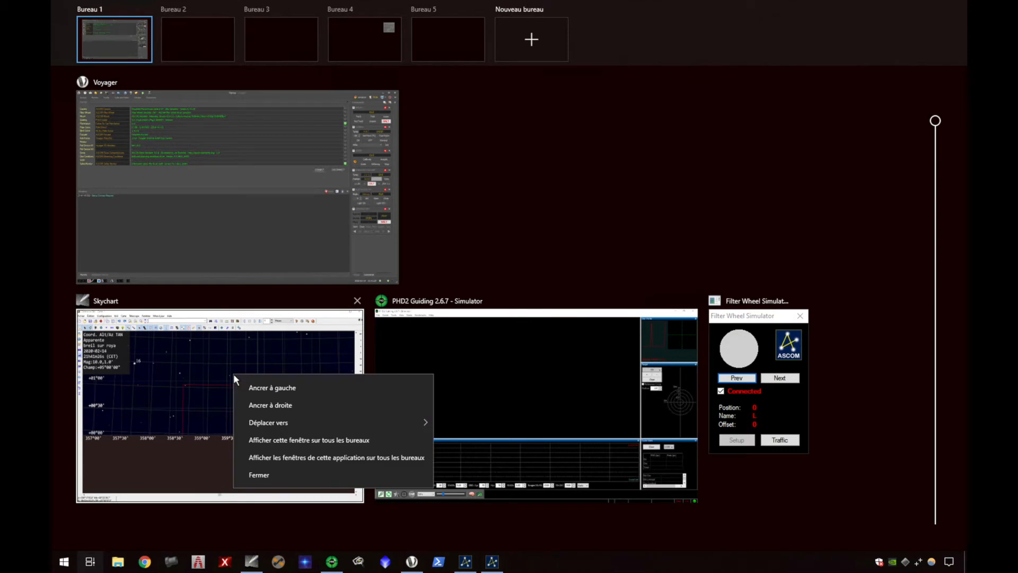
mouse_move(262, 422)
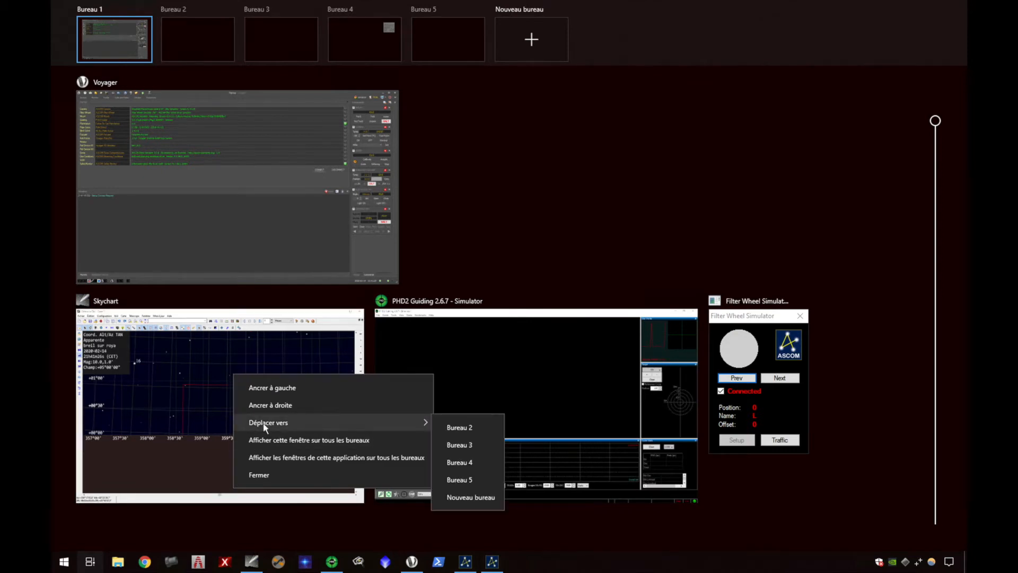
click(476, 427)
right_click(244, 379)
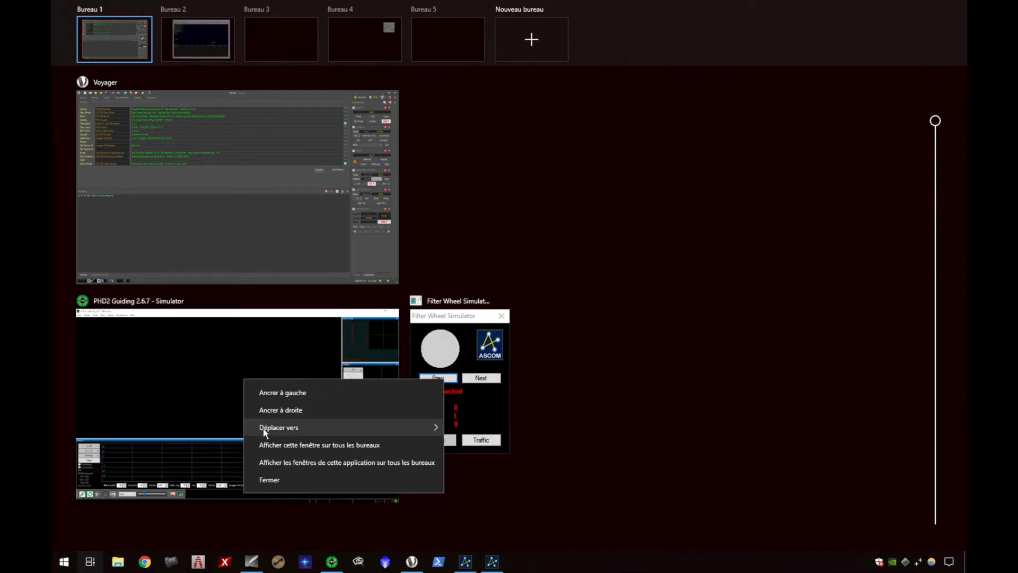
mouse_move(264, 431)
click(494, 453)
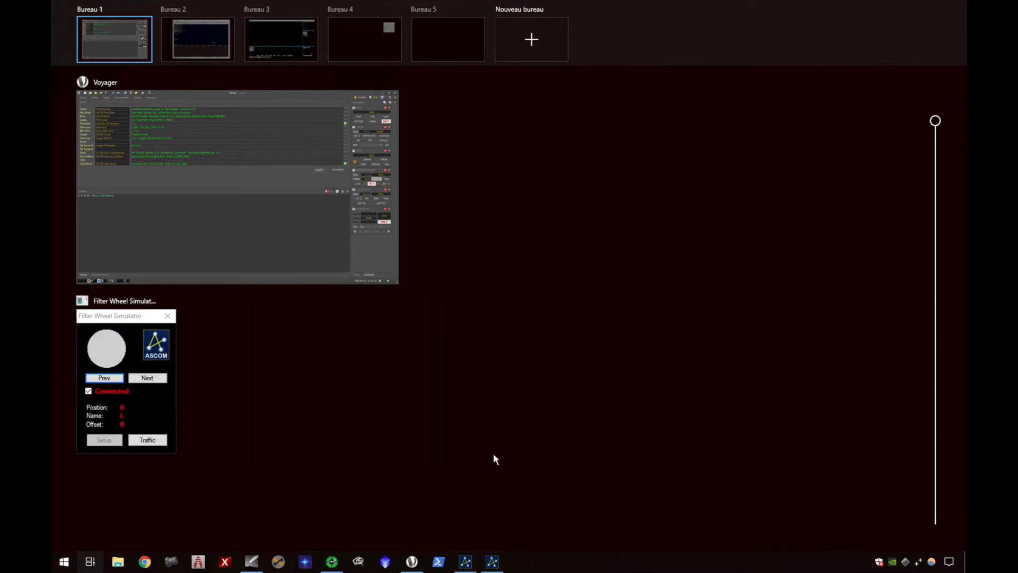
Move the Filter Wheel Simulator window to virtual desktop Bureau 4.
right_click(126, 331)
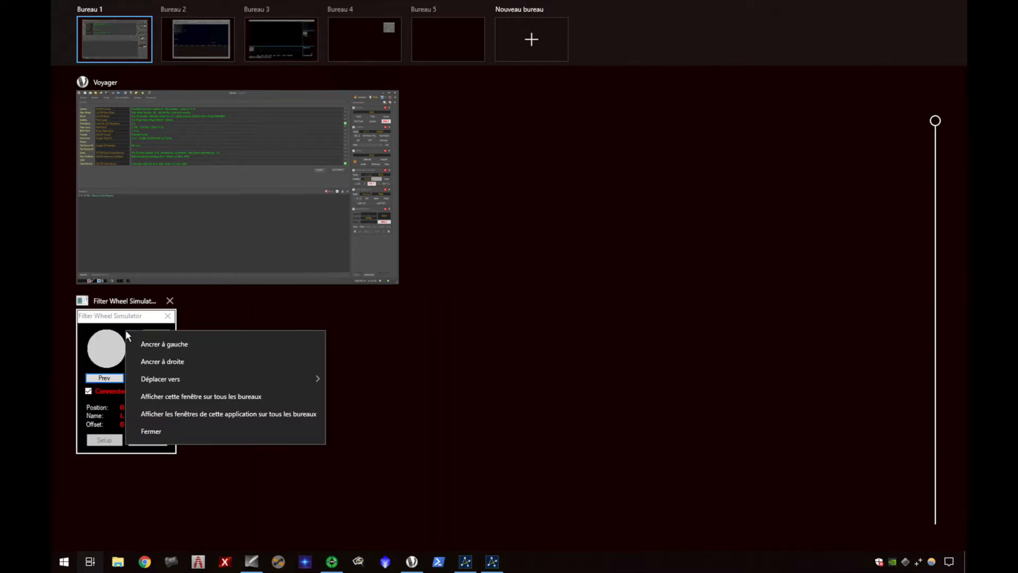
mouse_move(153, 386)
click(377, 420)
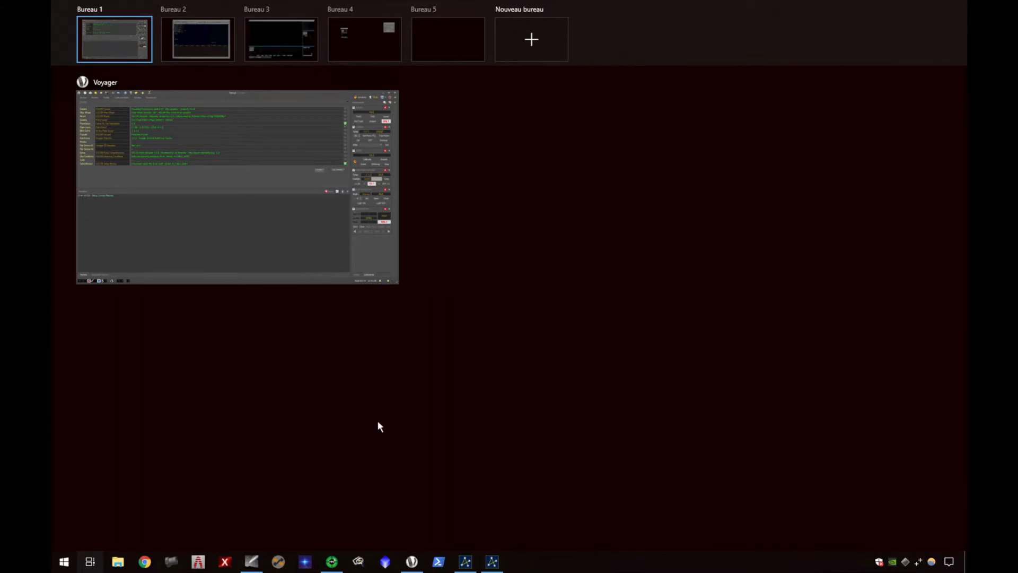
Switch to Cartes du Ciel on Bureau 2, connect it to the POTH.Telescope driver and set the chart's field of view to 90°.
click(180, 33)
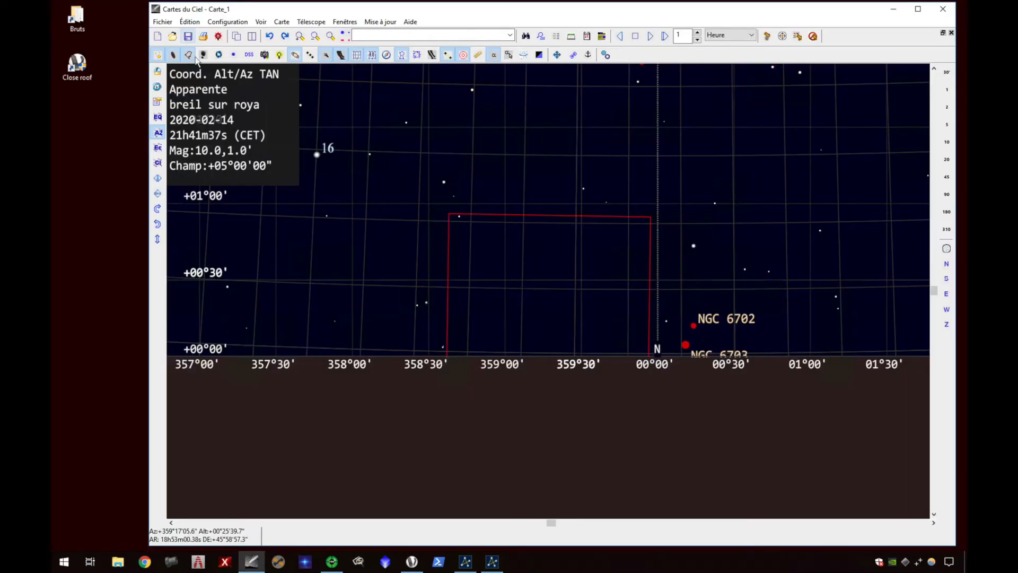
click(316, 23)
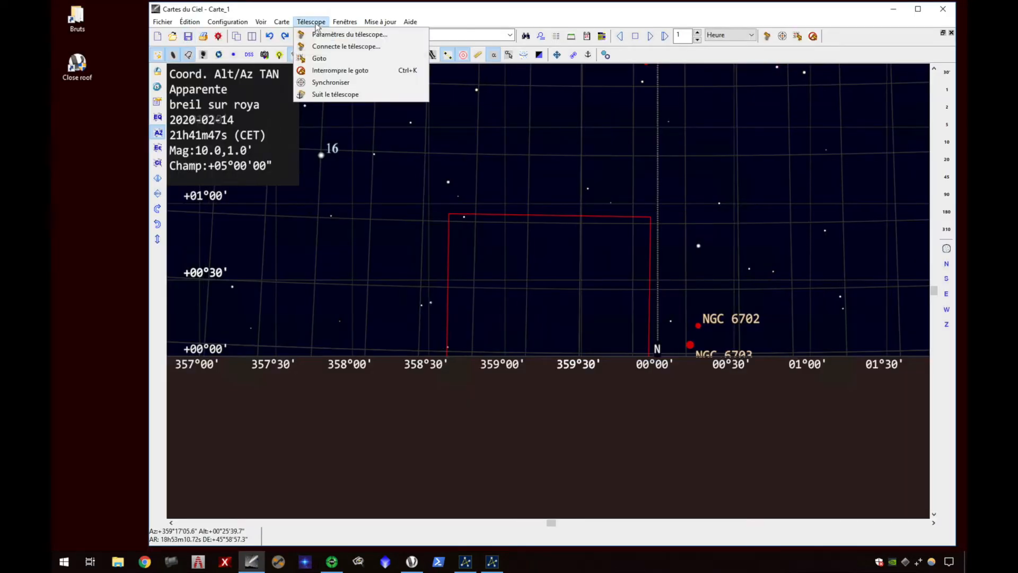
click(322, 47)
click(102, 243)
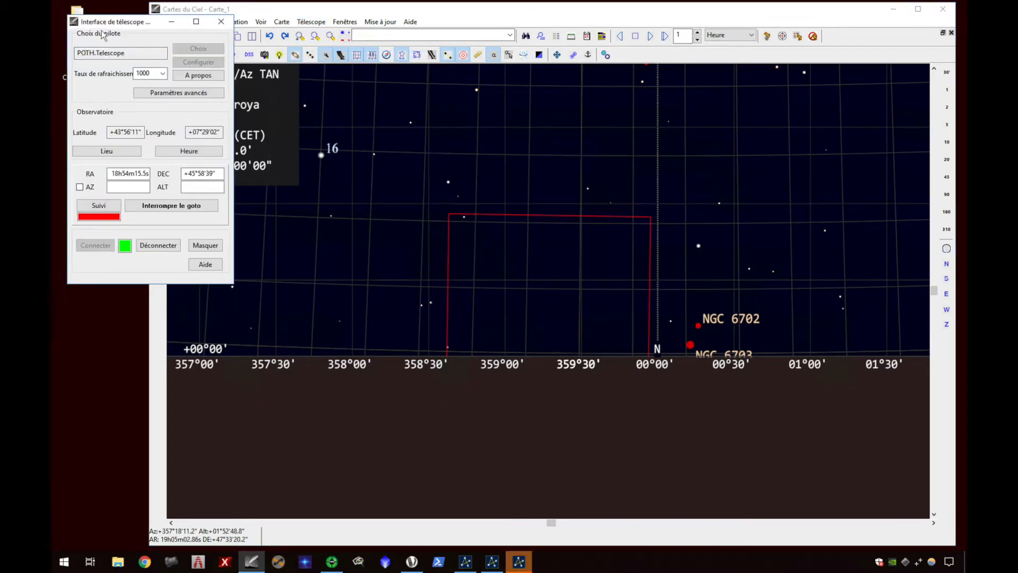
click(212, 245)
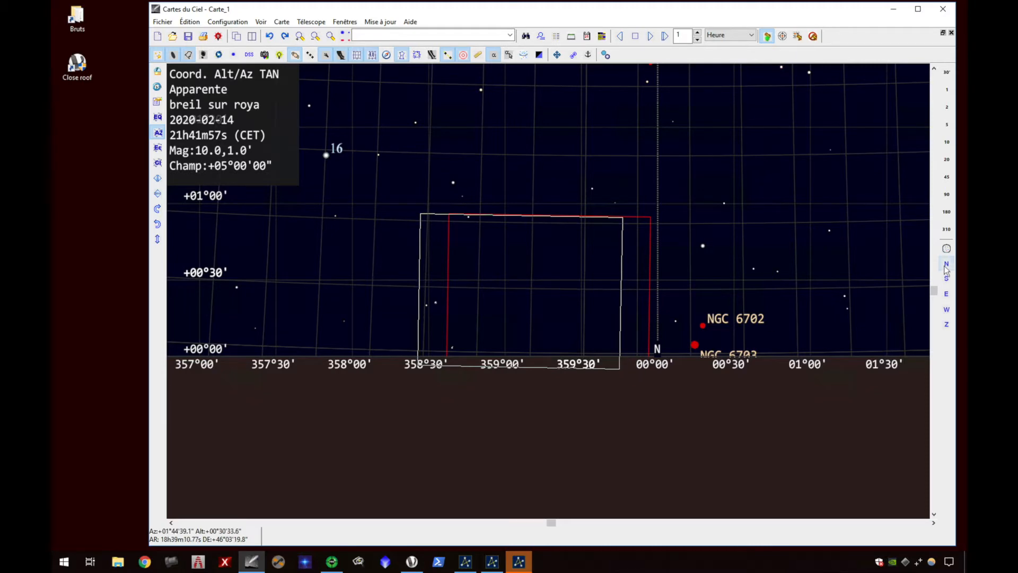
click(946, 194)
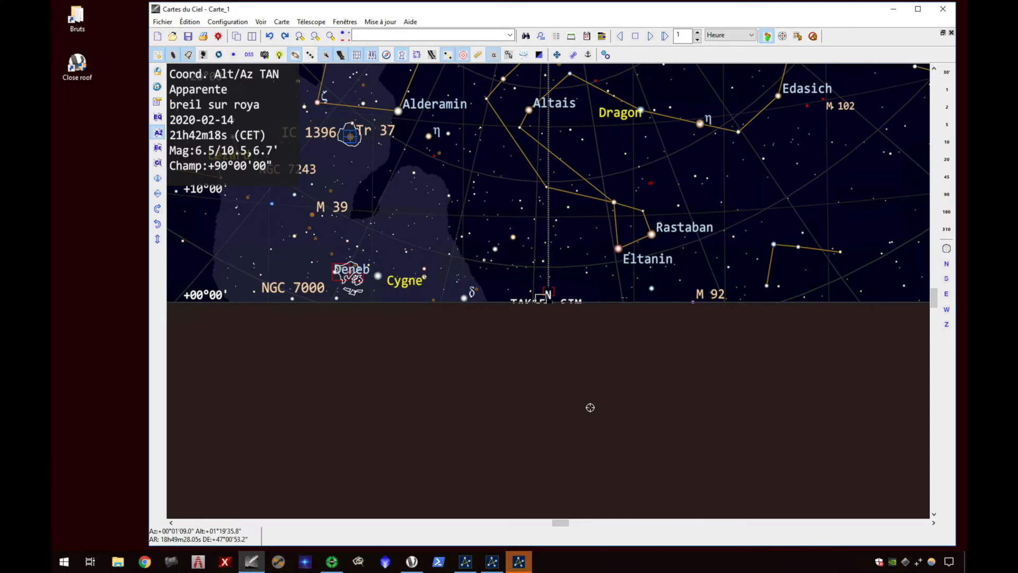
Switch to PHD2 Guiding, check its camera and mount connections, and start looping exposures.
key(alt+Tab)
click(73, 528)
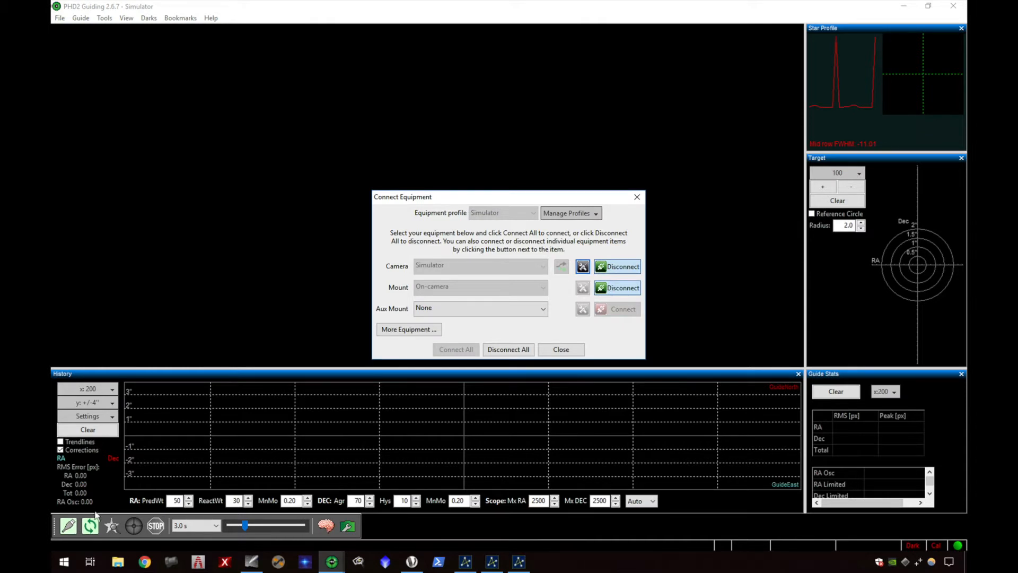
click(561, 350)
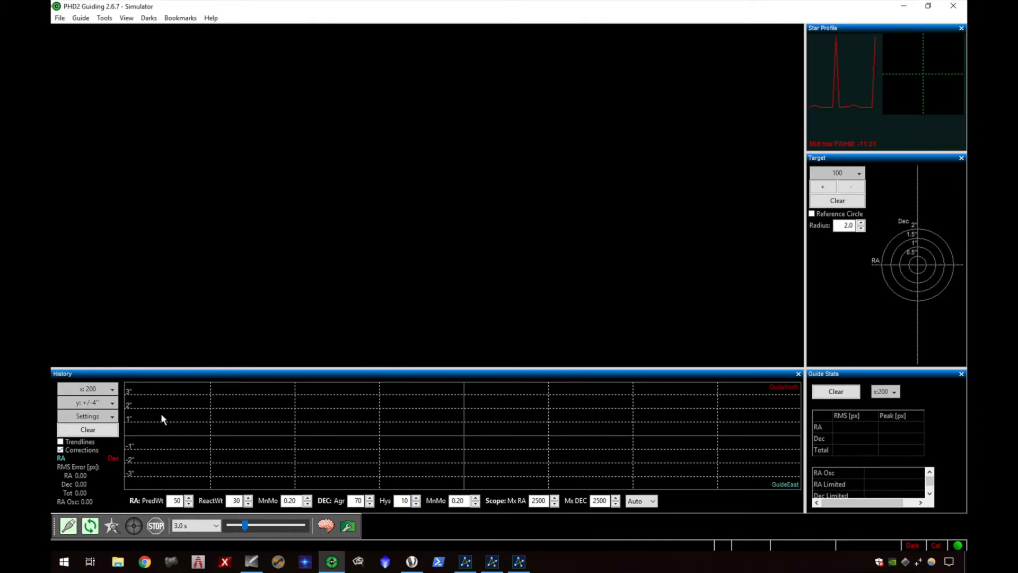
click(91, 525)
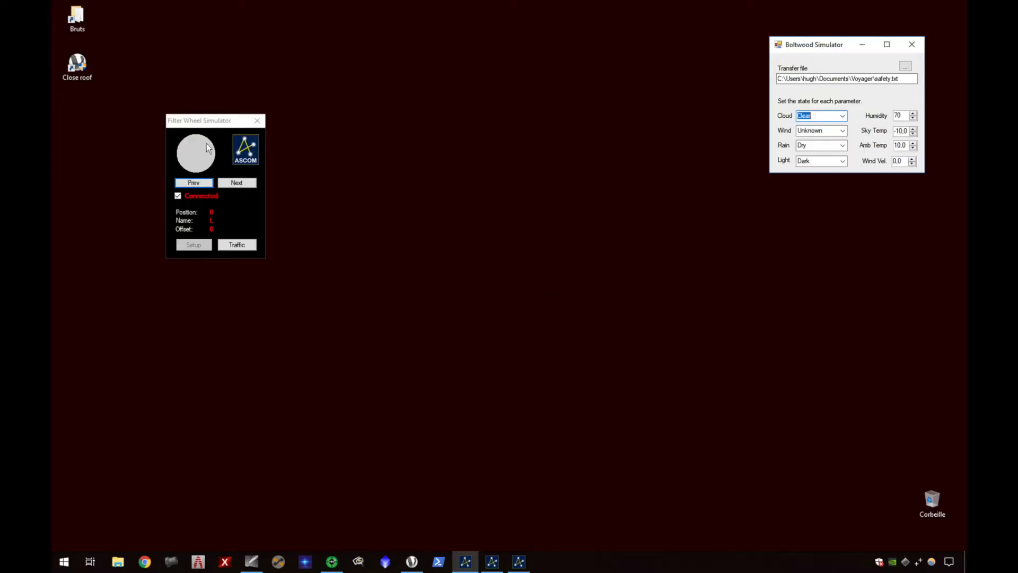
On Bureau 4, move the Filter Wheel Simulator window aside and launch the ASCOM sky simulator with permission, placing it between the other windows.
drag(201, 124, 150, 42)
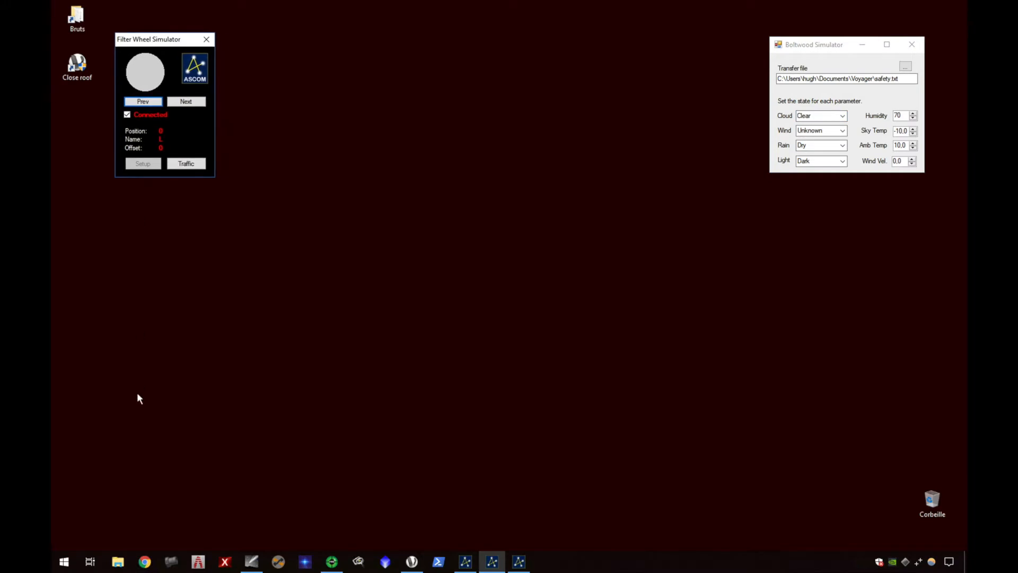
click(64, 566)
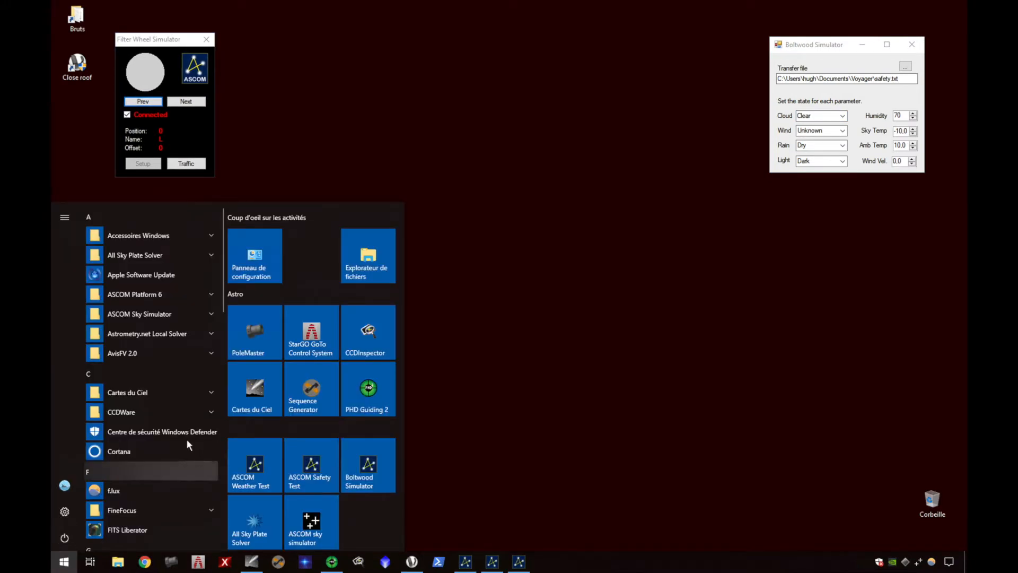
click(317, 530)
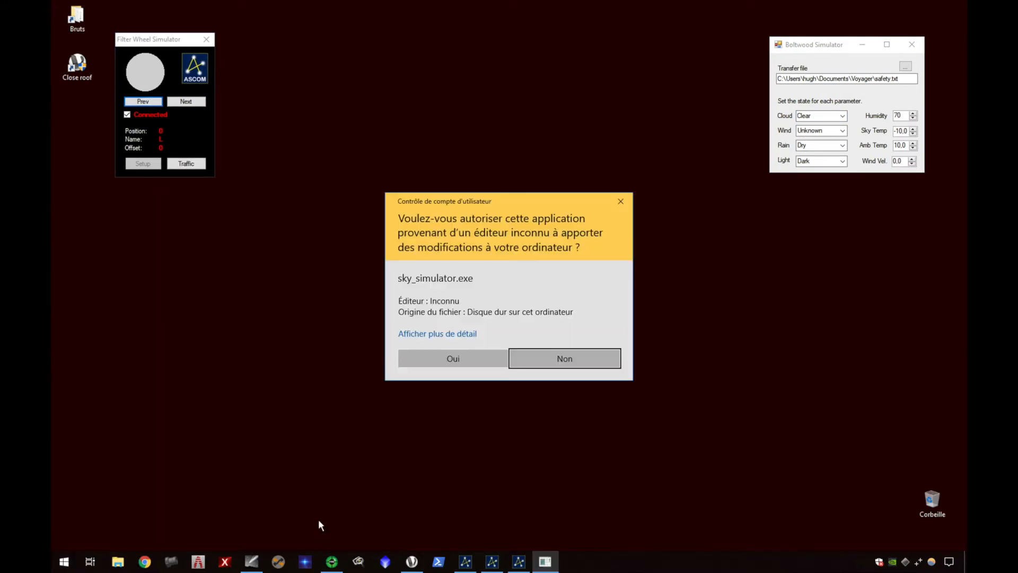
click(432, 356)
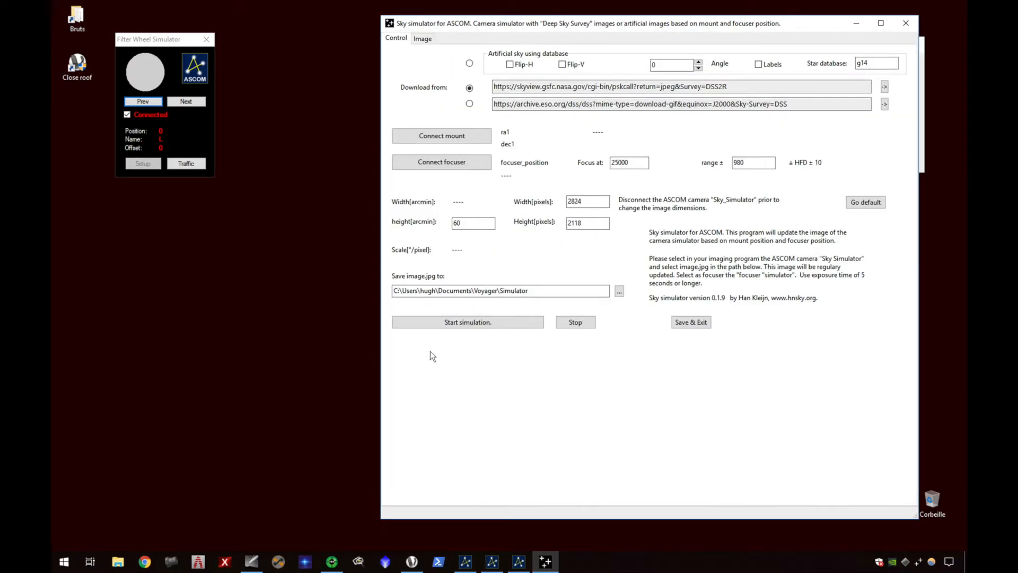
drag(525, 23, 384, 27)
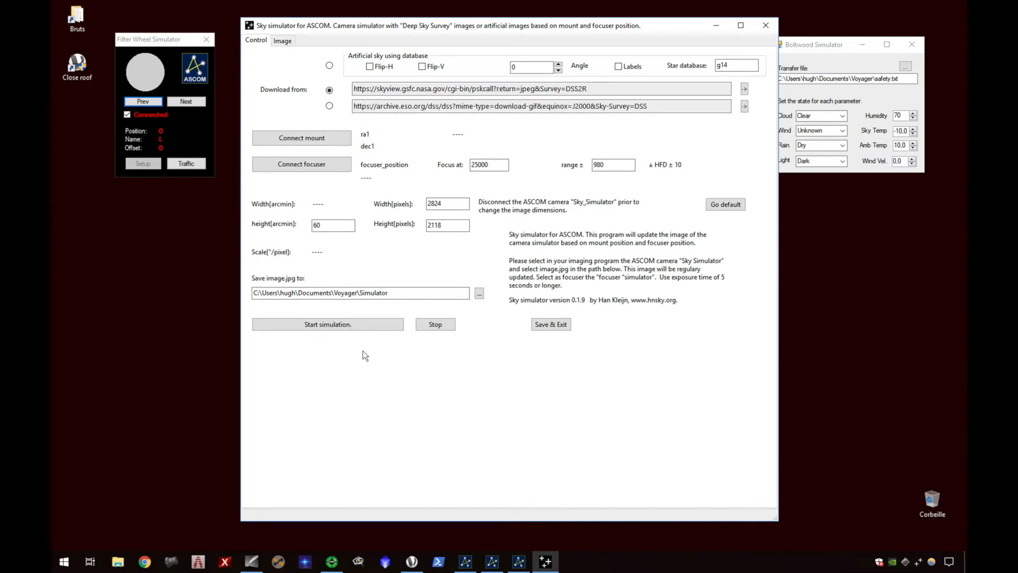
Connect the sky simulator to the Telescope Simulator for .NET mount and the FocusSim.Focuser focuser.
click(313, 137)
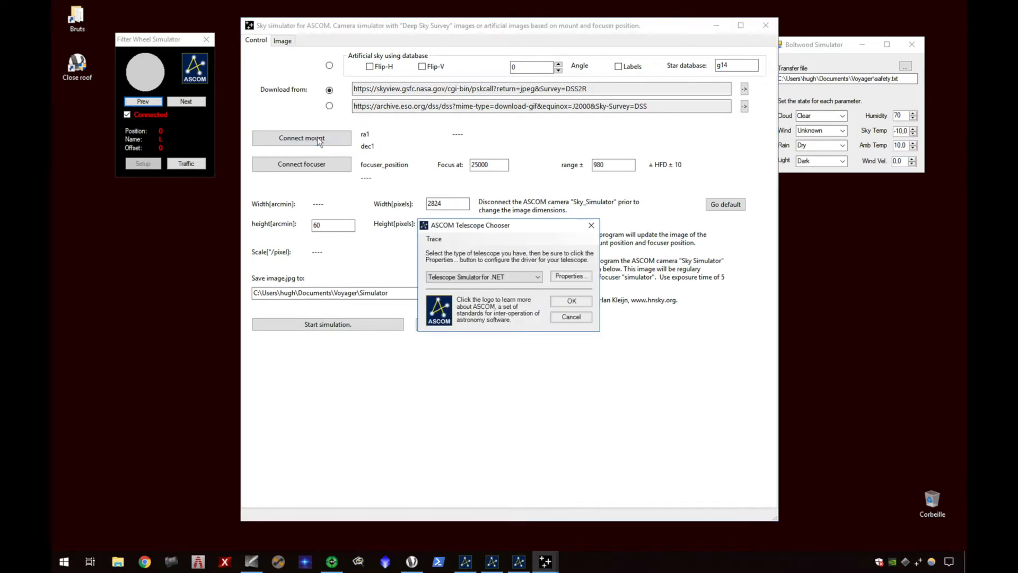
click(567, 301)
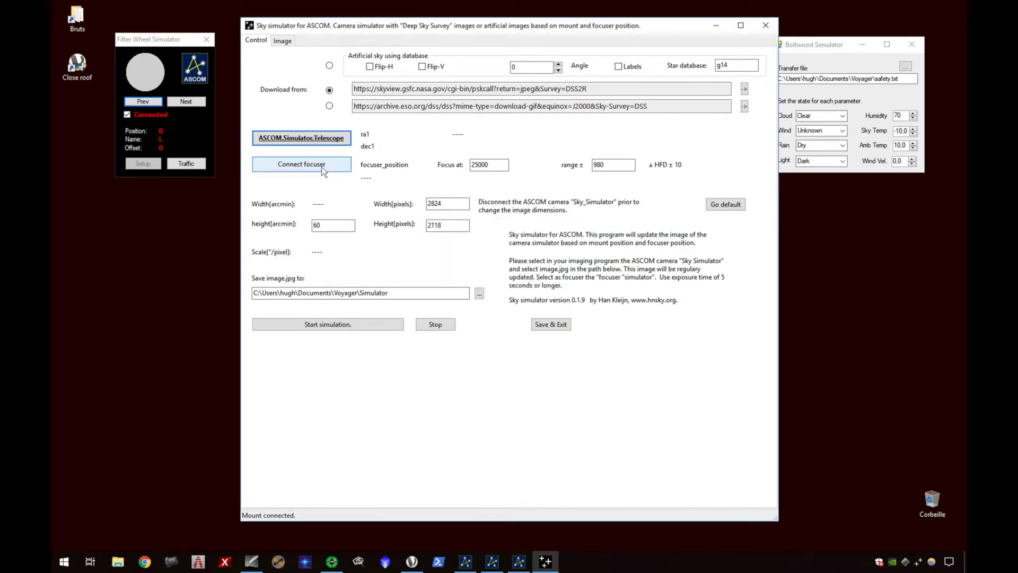
click(322, 167)
click(569, 300)
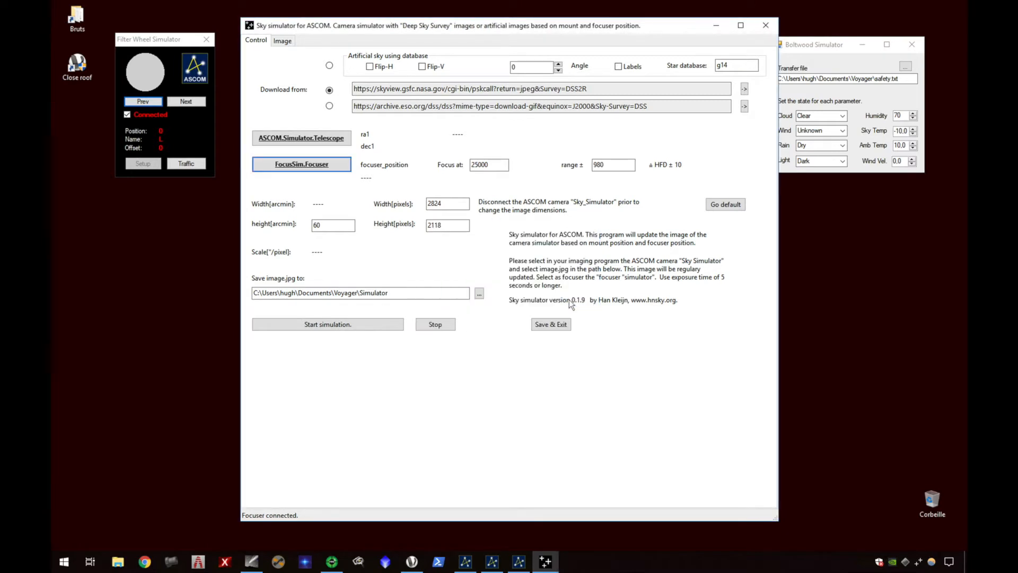
Start the sky simulation, switch to Voyager and open the OnTheFly section with a cleared monitor log.
click(364, 324)
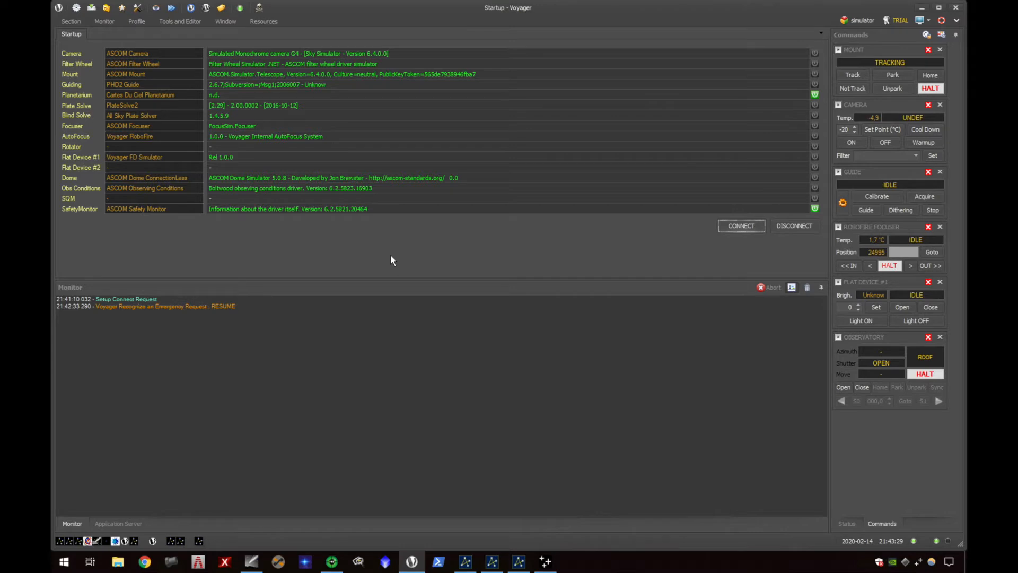
click(92, 7)
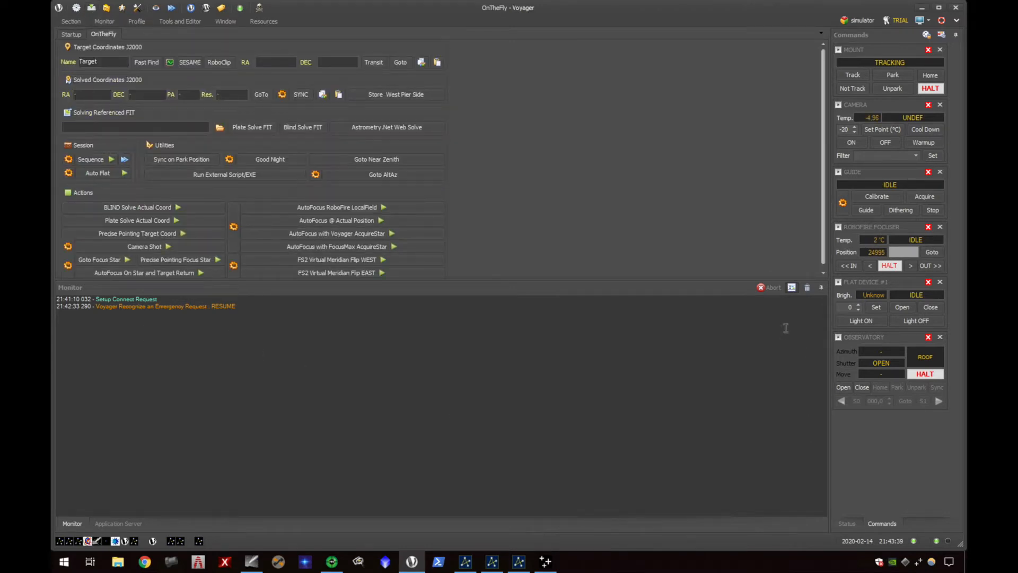
click(807, 287)
Select M 81 on the Cartes du Ciel chart, name Voyager's target M81 and fetch its coordinates with Fast Find.
drag(99, 62, 54, 58)
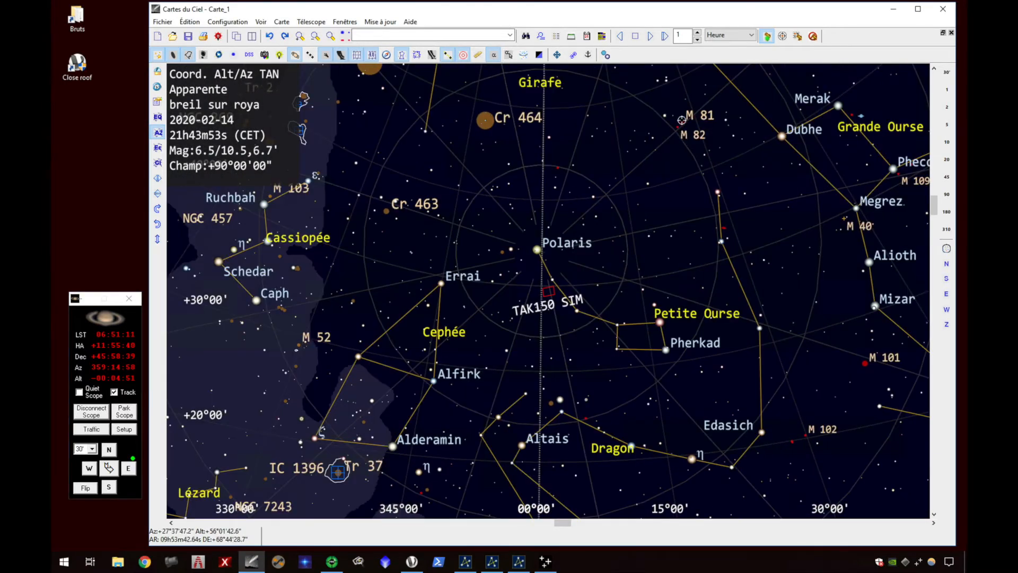
click(681, 121)
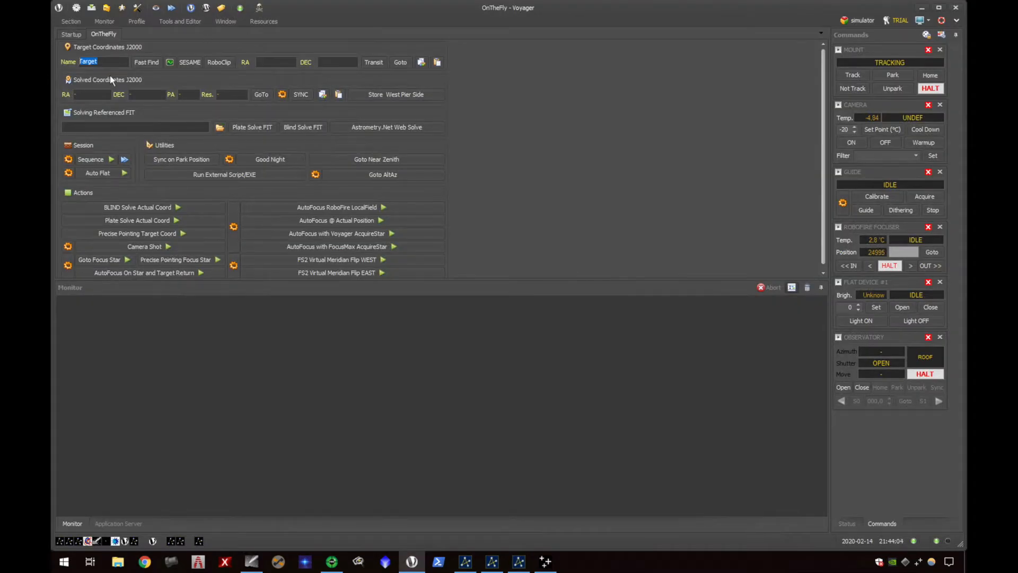
text(M81)
click(148, 61)
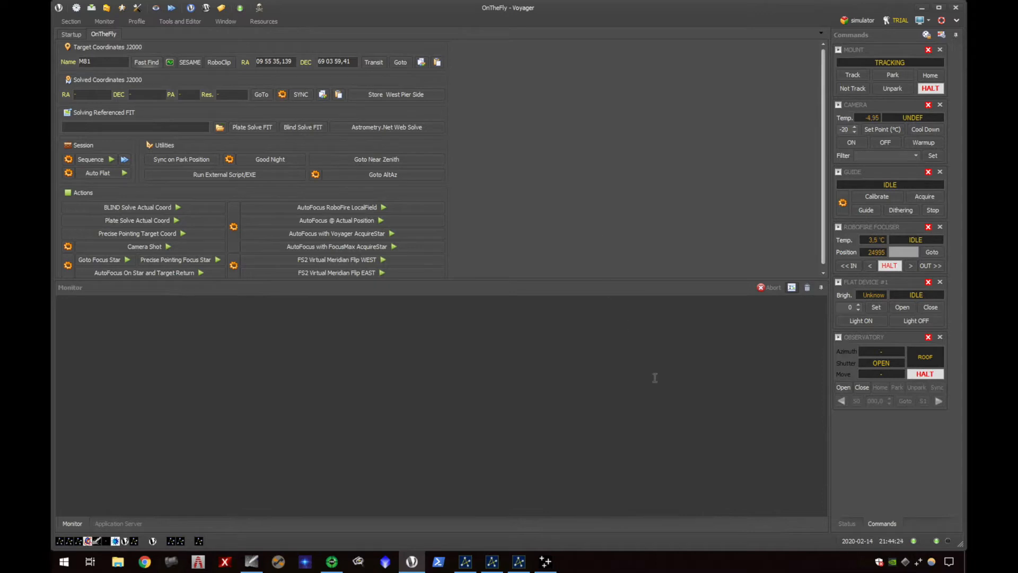
Open the observatory roof shutter and test the mount by parking and unparking it.
click(847, 390)
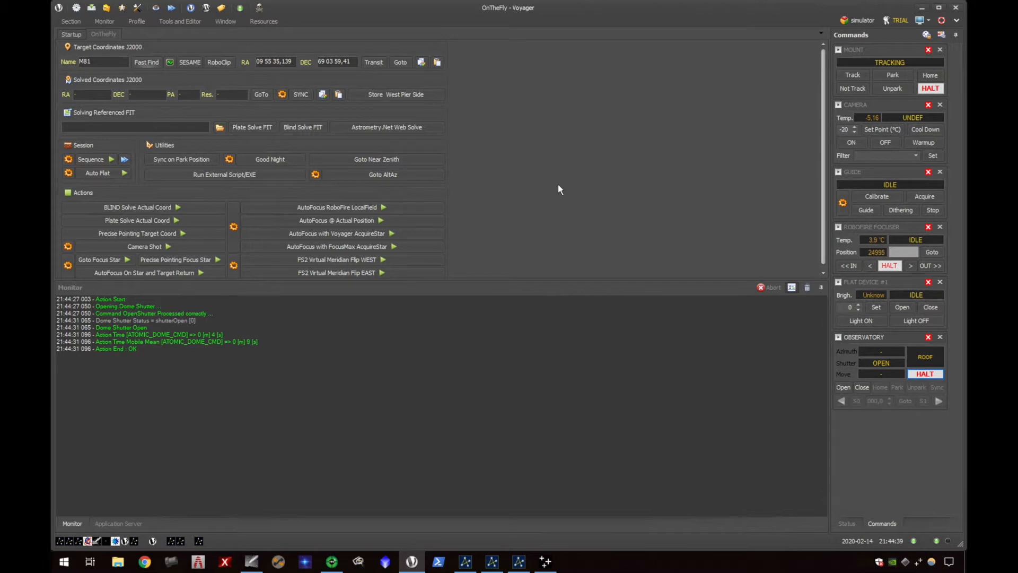
click(894, 76)
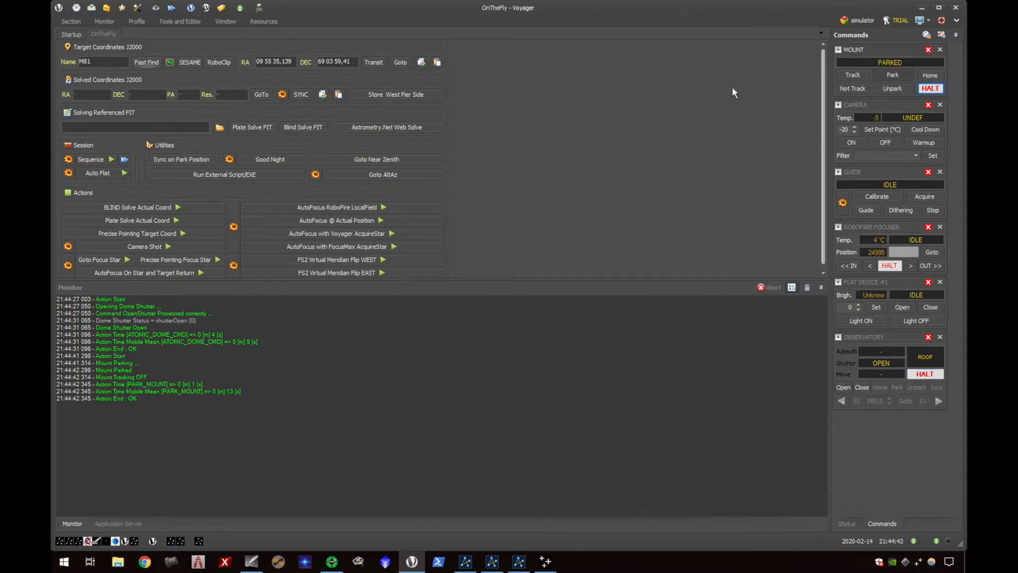
click(891, 85)
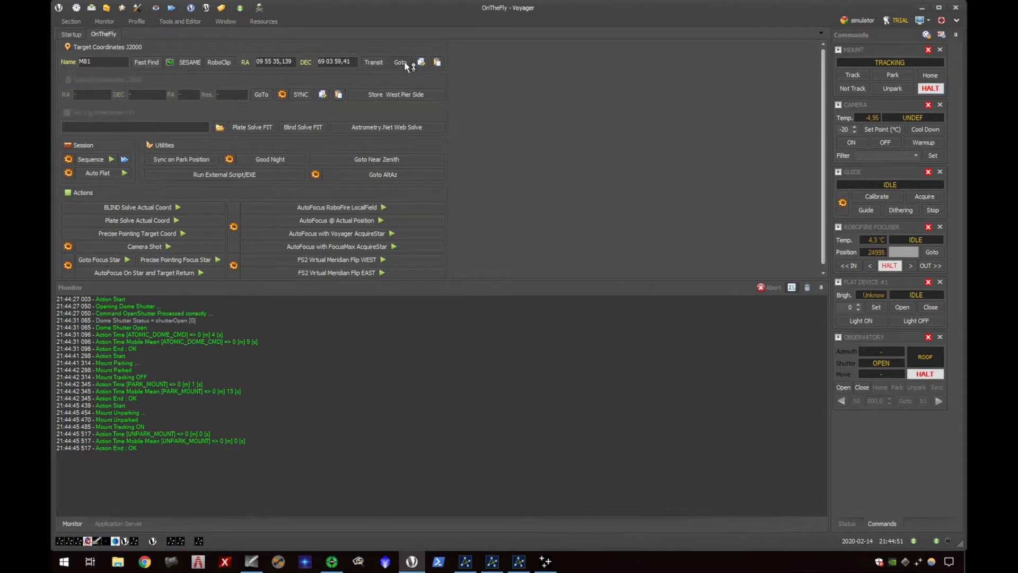
Slew the telescope to the M81 target coordinates and check its position on the Cartes du Ciel chart.
click(403, 62)
click(484, 293)
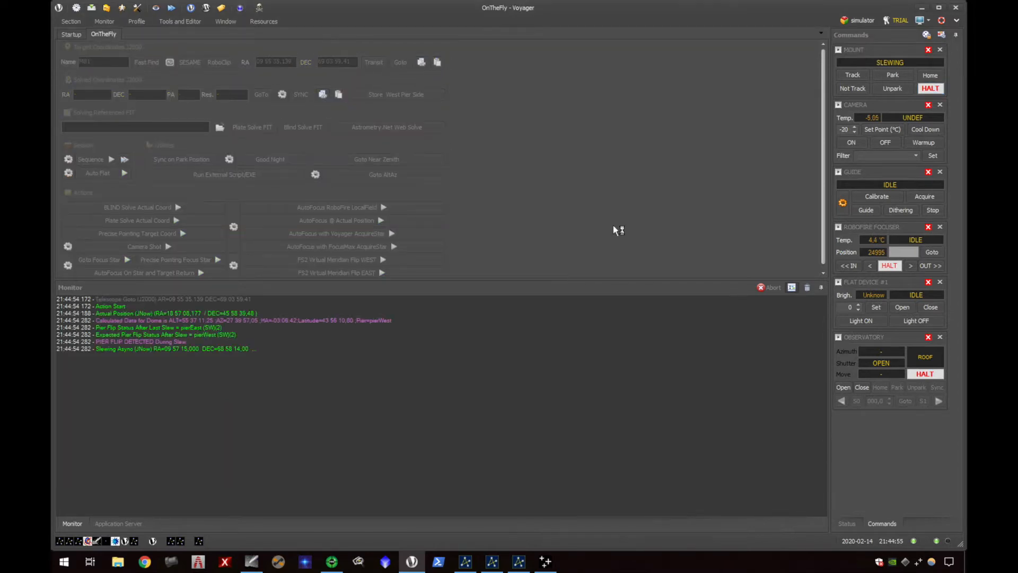
key(alt+Tab)
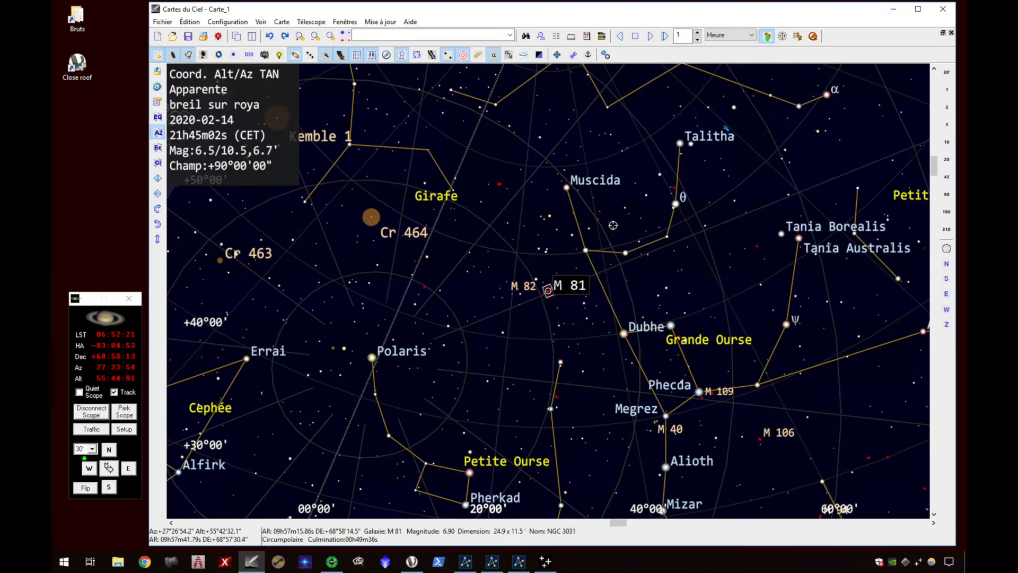
key(alt+Tab)
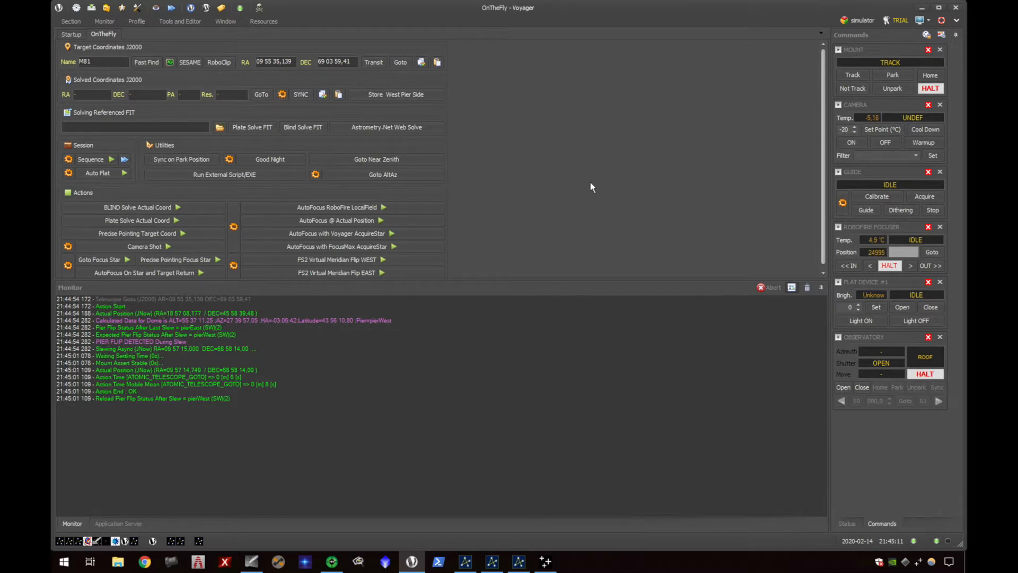
Launch Voyager's FIT Viewer, shorten its window to end above the monitor log and check its remote Auto Connect option.
click(173, 20)
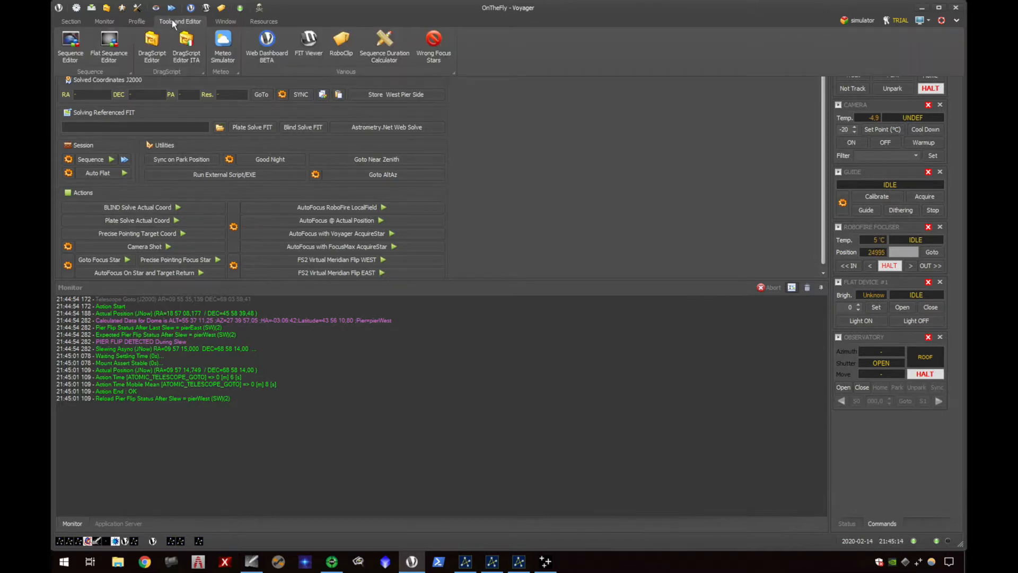
click(308, 41)
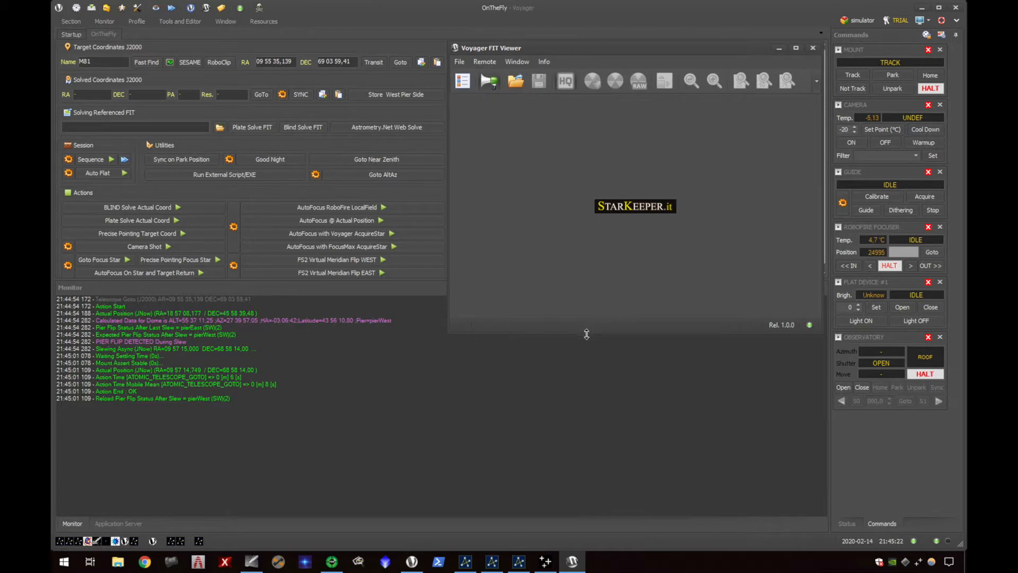
drag(586, 334, 585, 295)
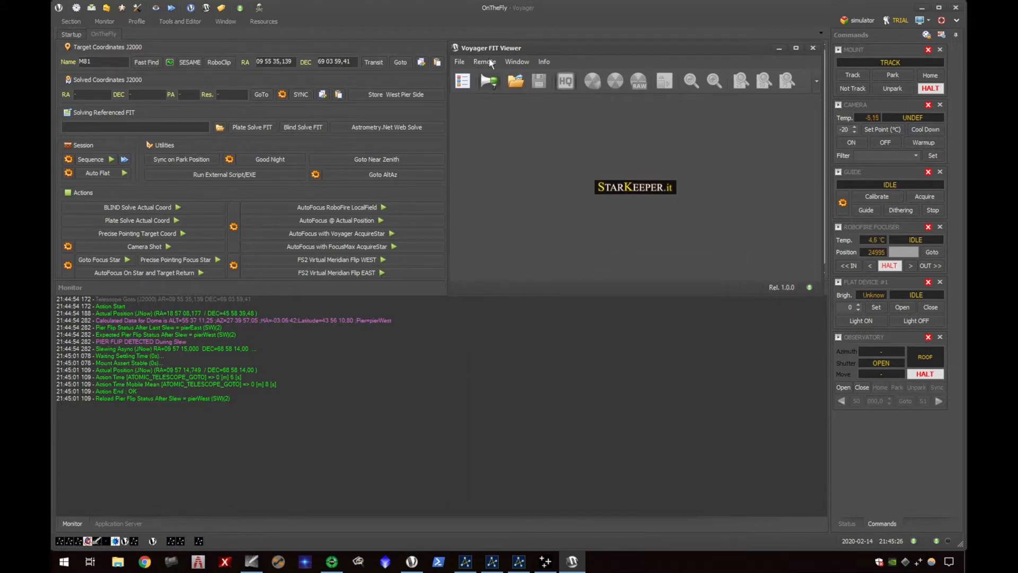
click(491, 63)
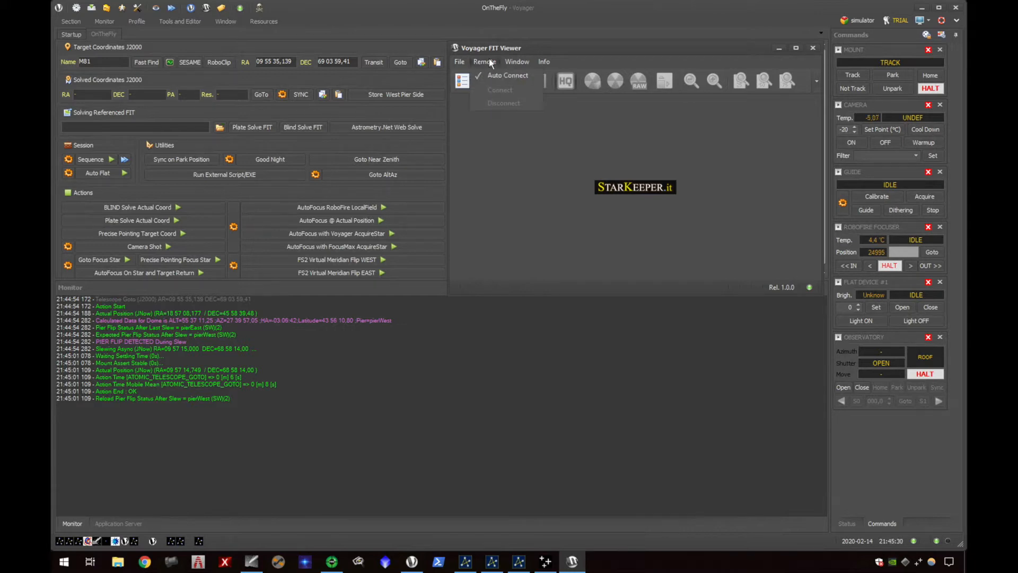
click(510, 222)
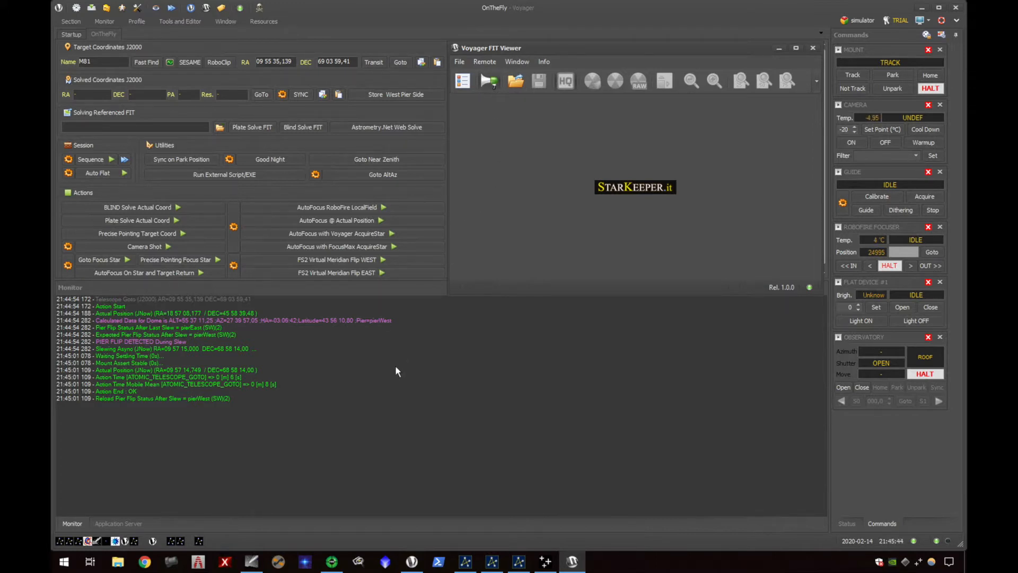
Take a 5-second full-frame test shot with filter L and binning 1, and plate solve the telescope's actual coordinates.
click(68, 246)
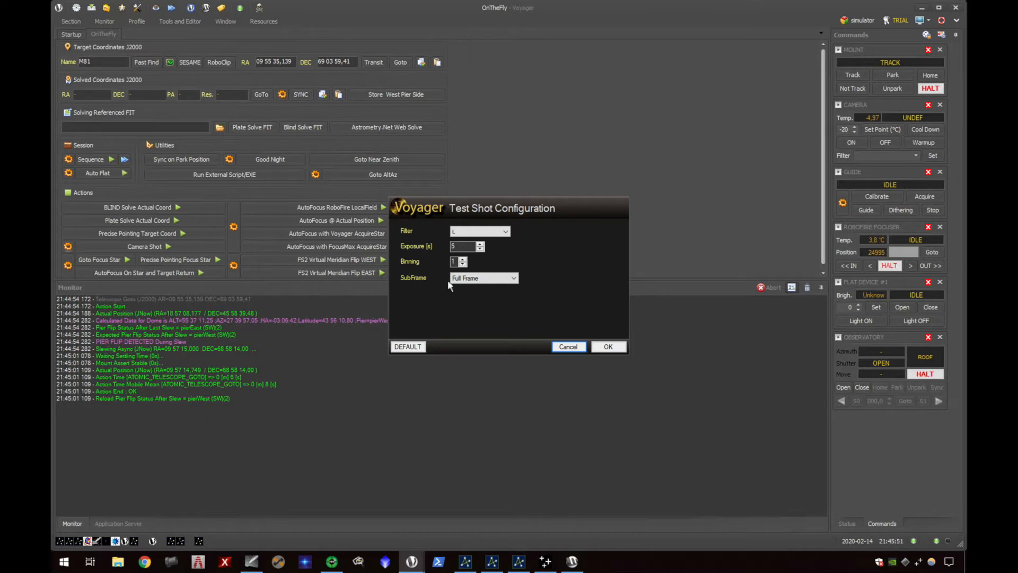
click(609, 347)
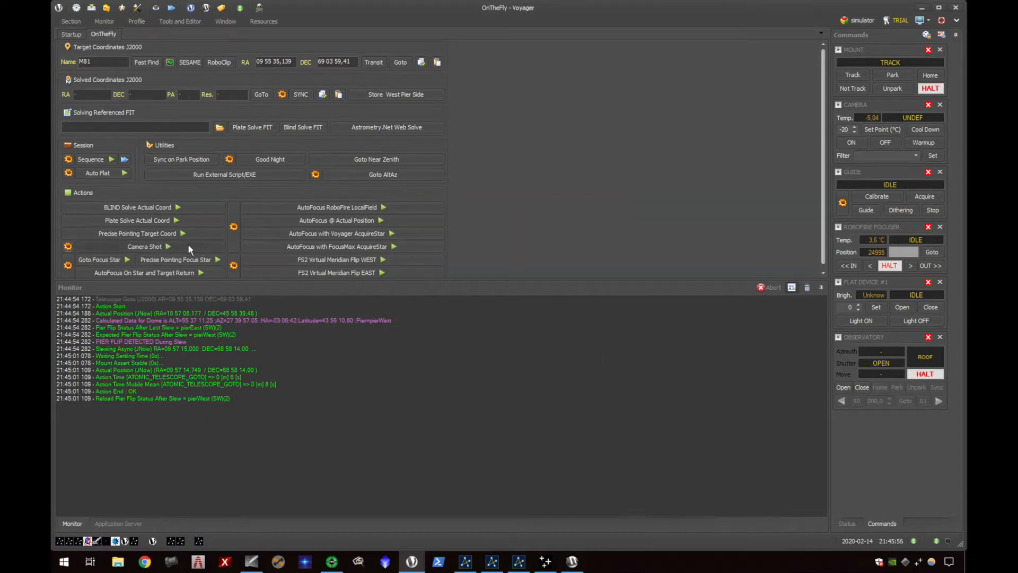
click(168, 246)
key(alt+Tab)
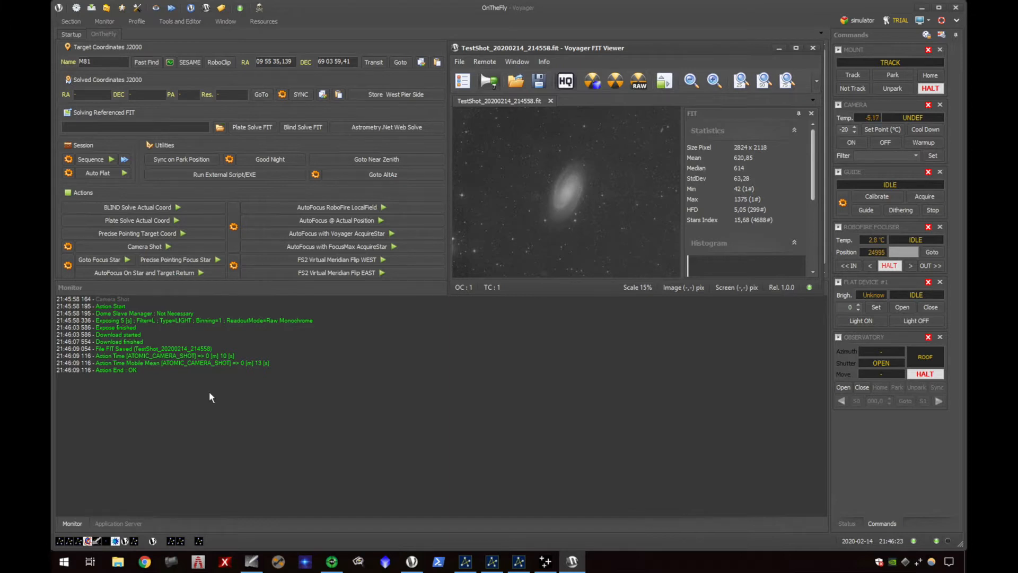
click(175, 220)
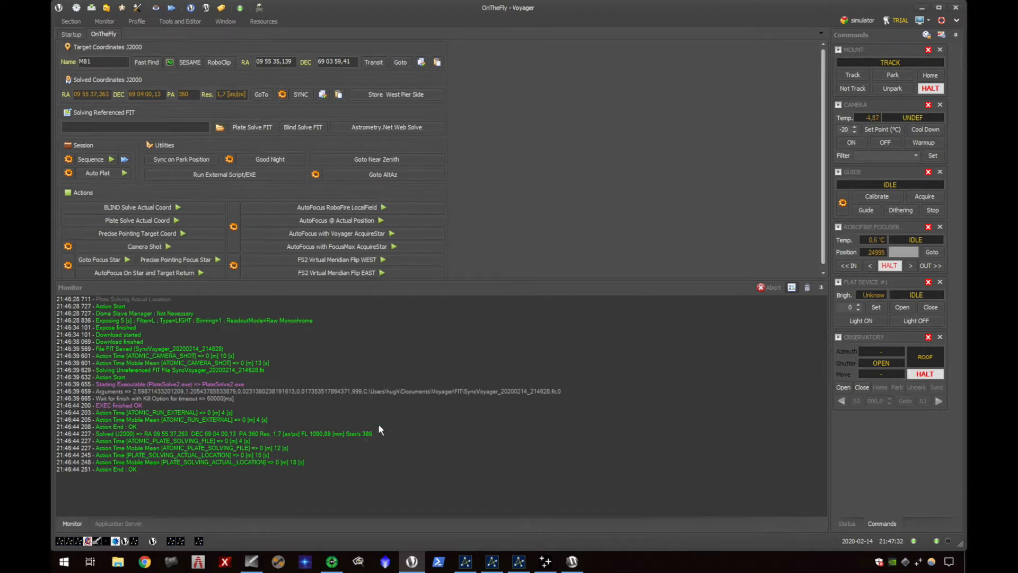
In Cartes du Ciel, select the galaxy NGC 2841, send the telescope to it and return to Voyager.
key(alt+Tab)
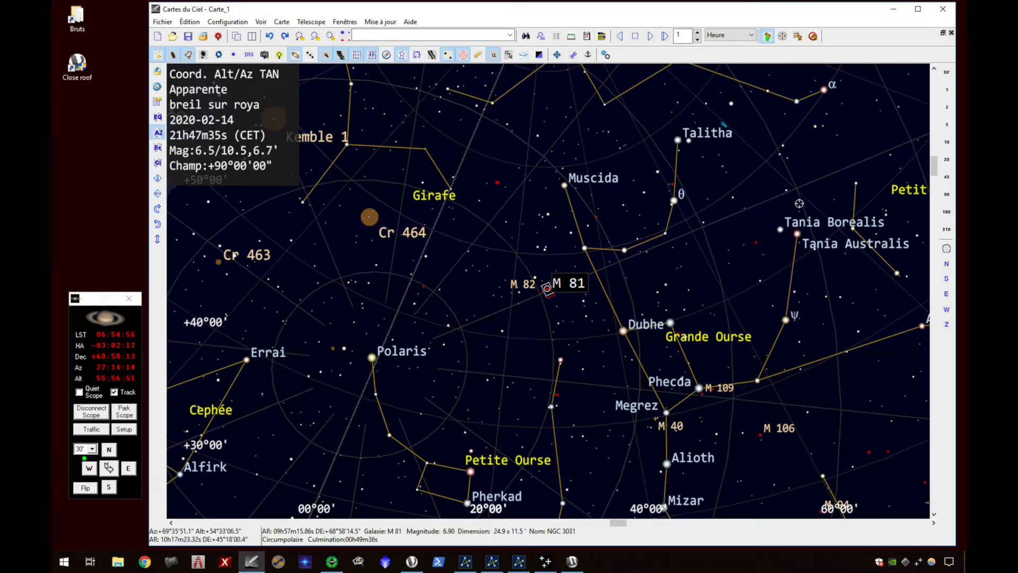
click(670, 183)
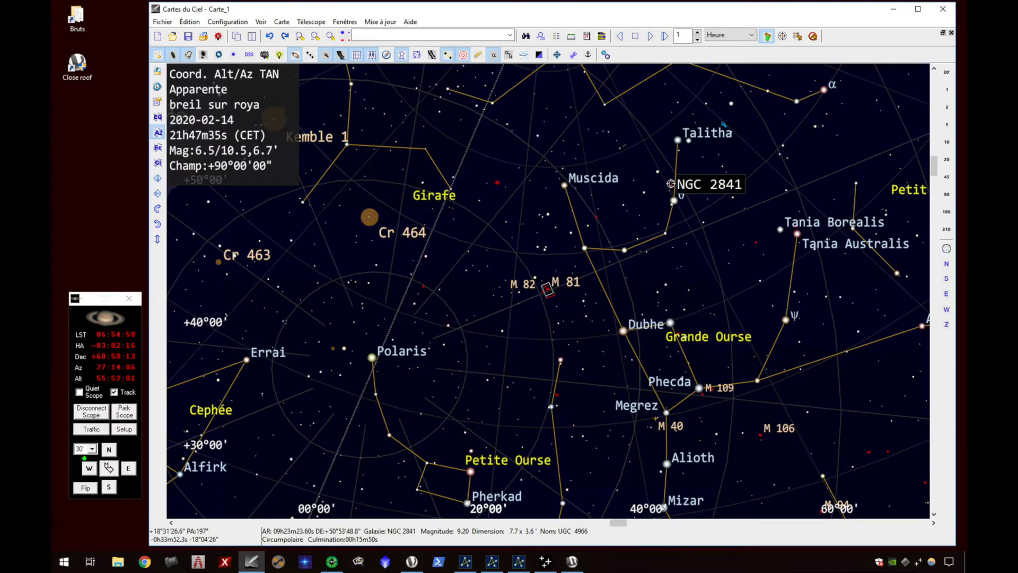
right_click(671, 185)
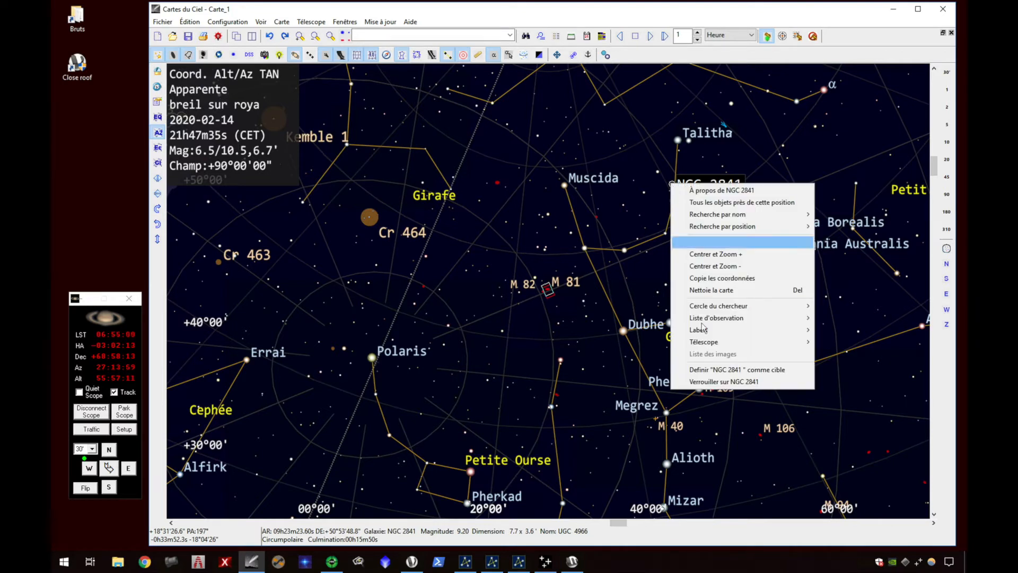
mouse_move(712, 347)
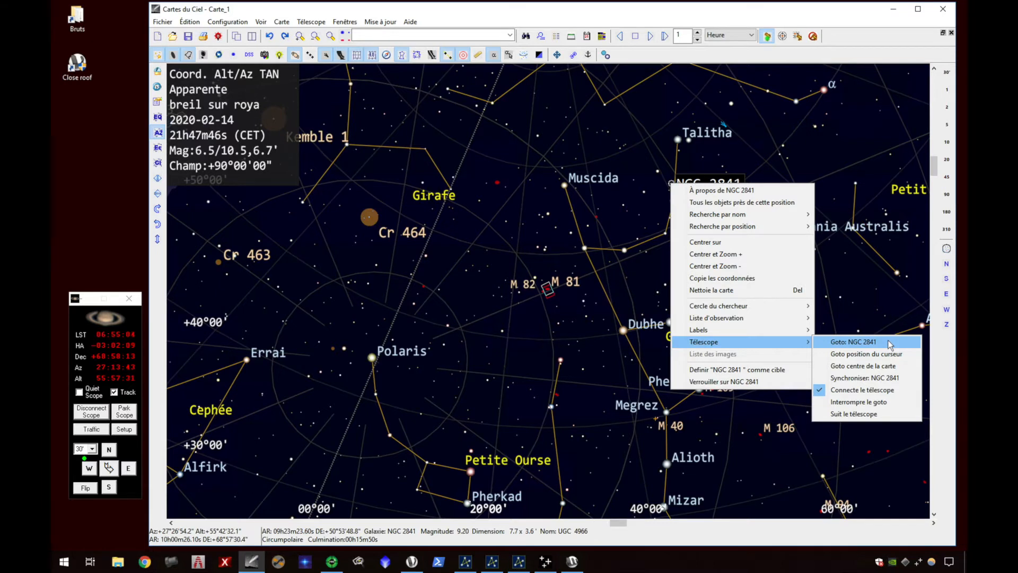
click(890, 343)
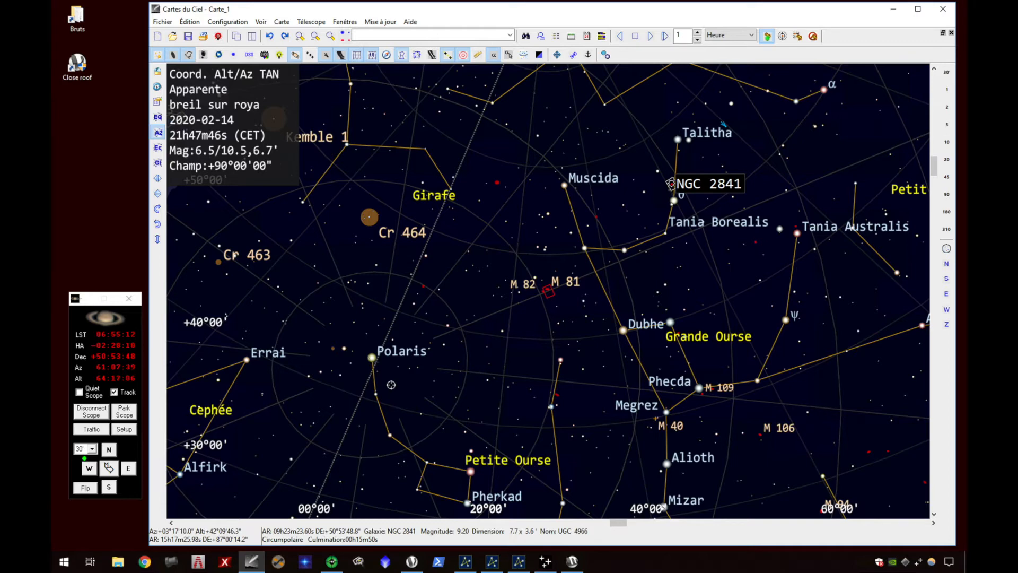
key(alt+Tab)
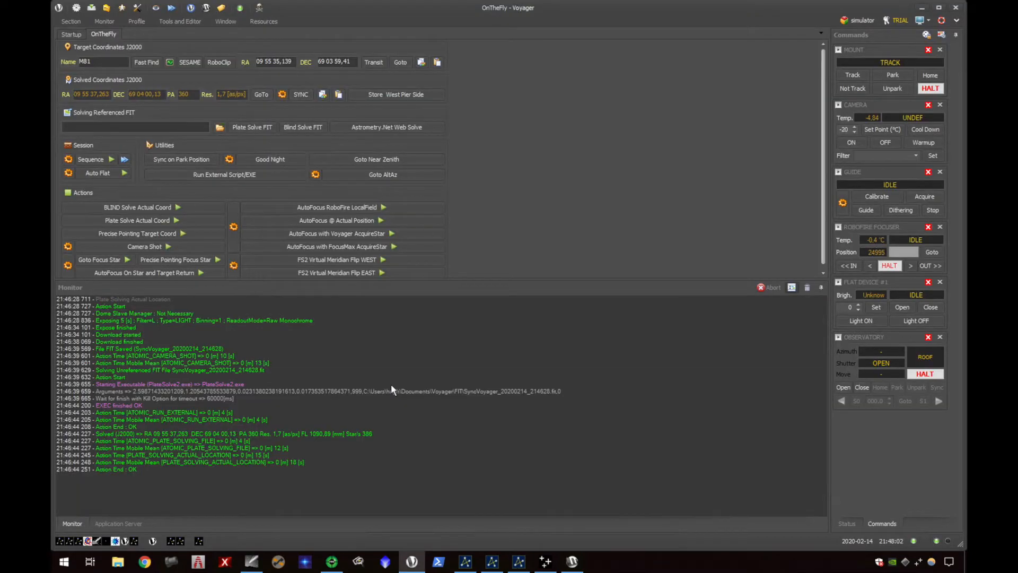
Blind solve the telescope's actual coordinates and sync the mount to the solved position.
click(155, 207)
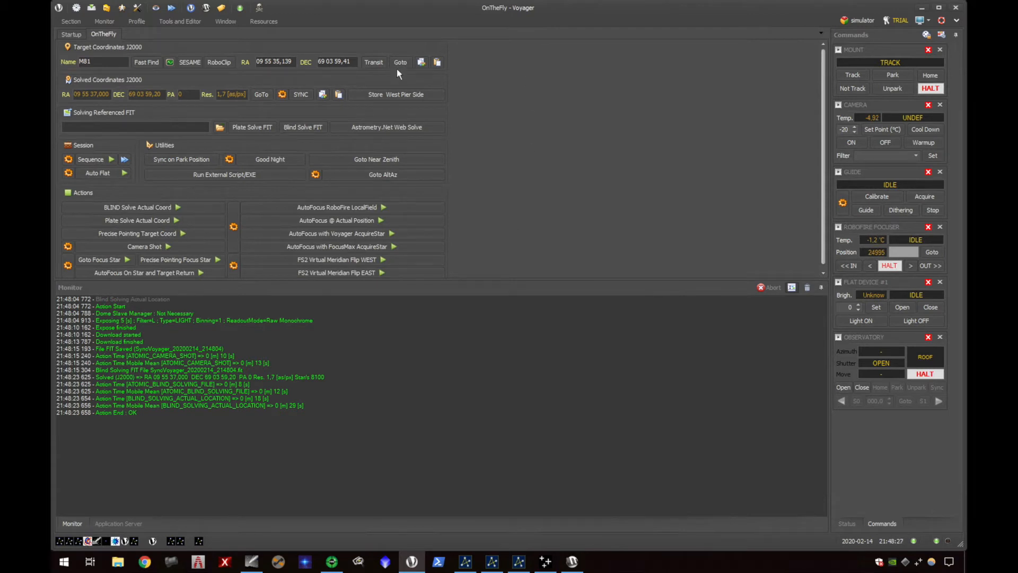
click(302, 94)
click(484, 293)
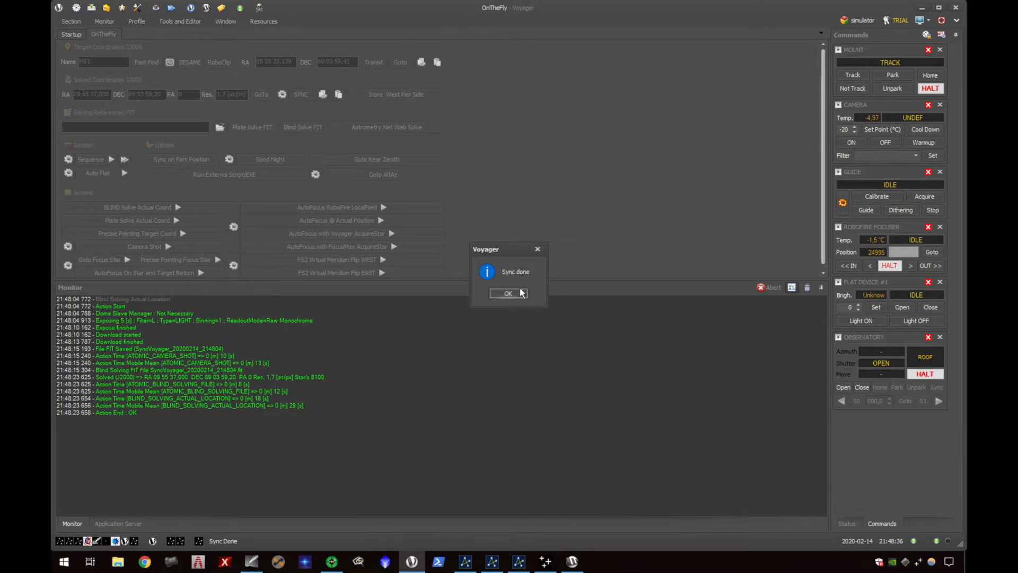
click(512, 291)
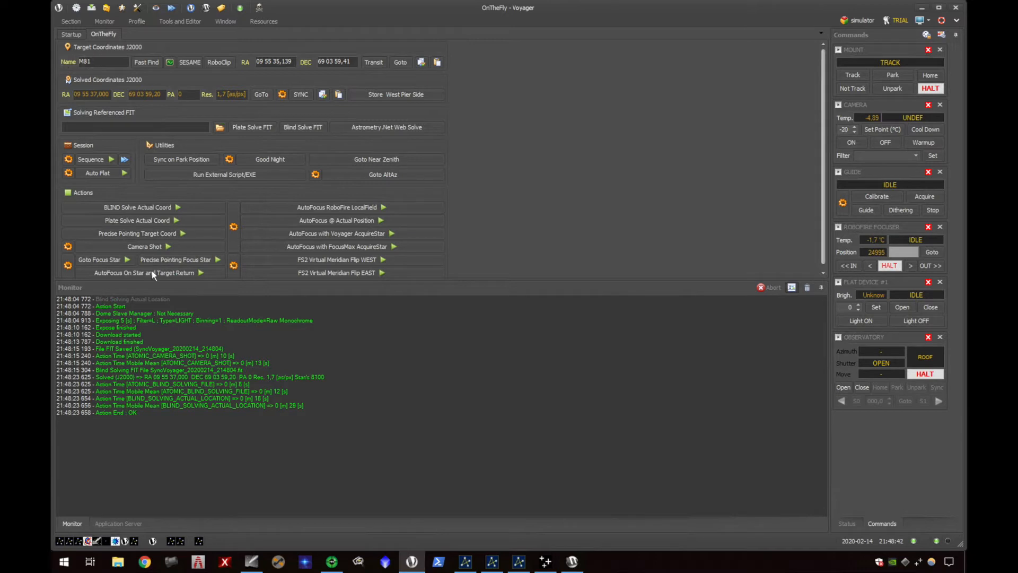
Run precise pointing on the M81 target coordinates and view the captured image in the FIT Viewer.
click(182, 234)
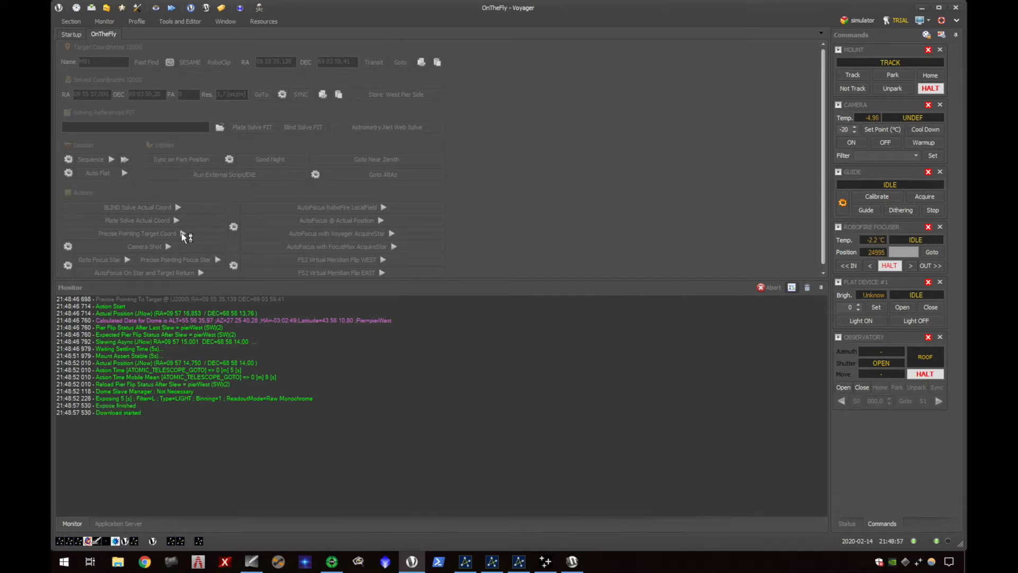
key(alt+Tab)
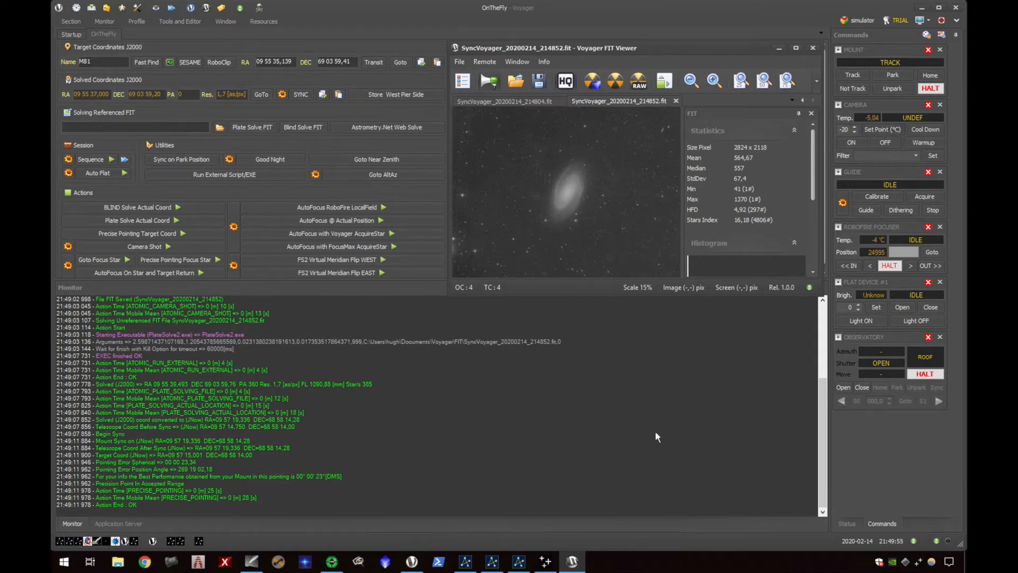
Show the status readouts, run the RoboFire LocalField autofocus and review the focuser and autofocus information.
click(846, 523)
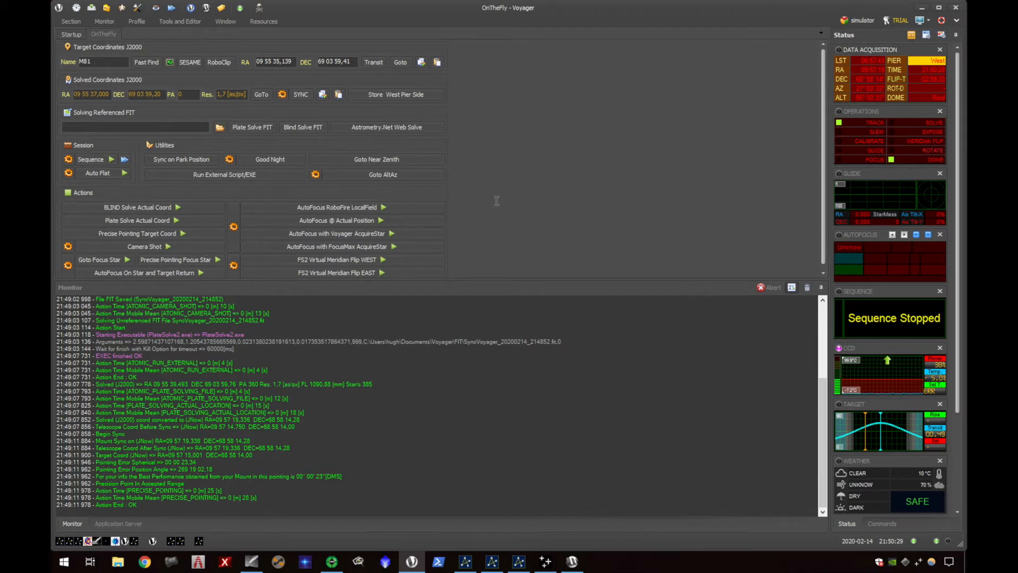
click(279, 207)
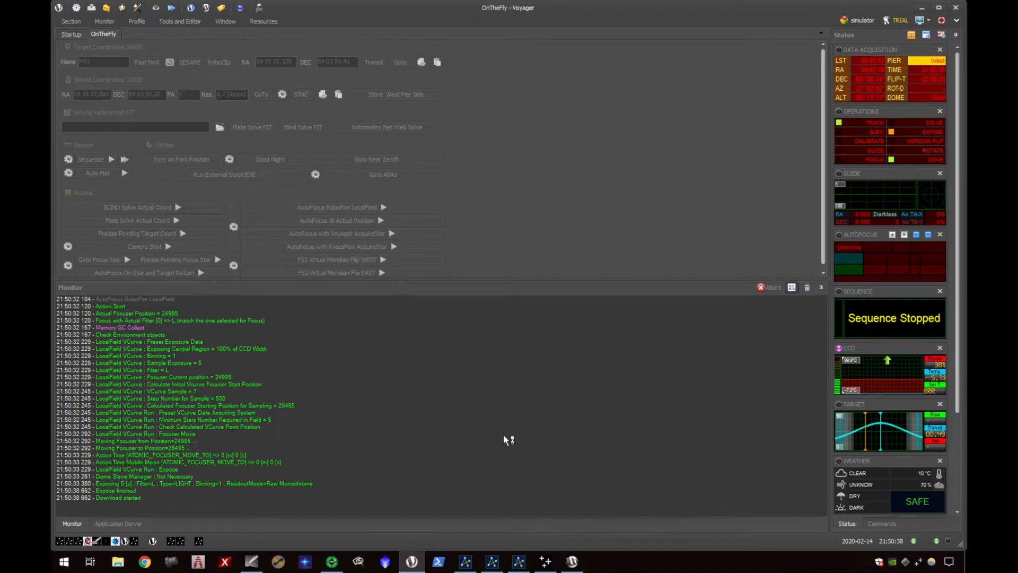
click(882, 524)
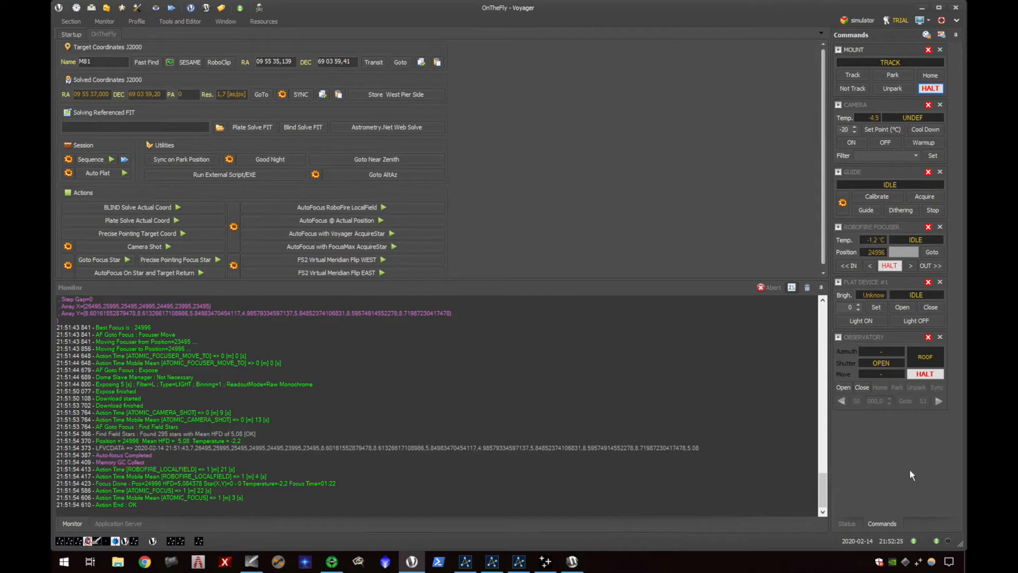
click(854, 523)
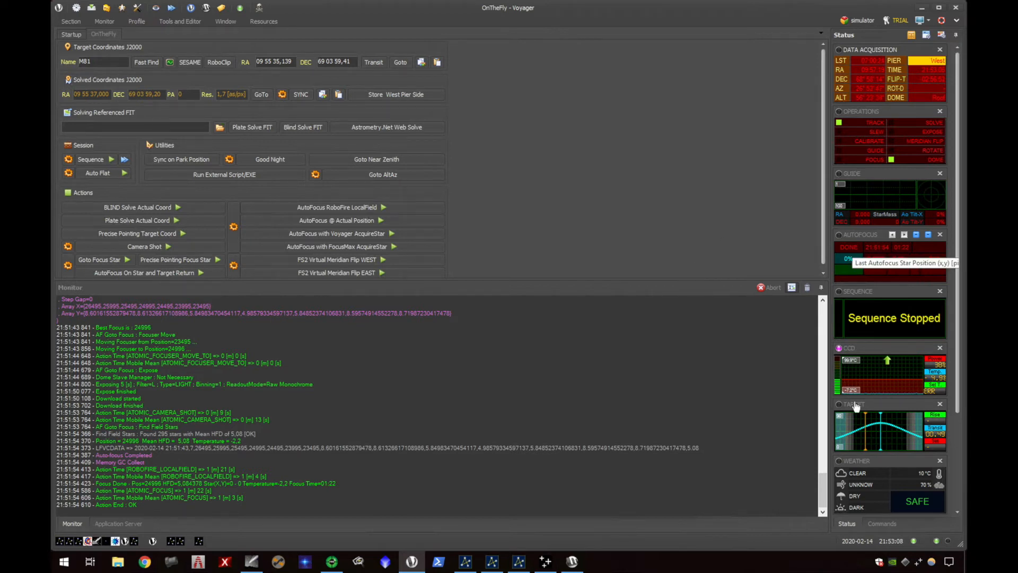
Show the device commands, acquire a guide star, and check the guide camera image in PHD2 before returning to Voyager.
click(881, 523)
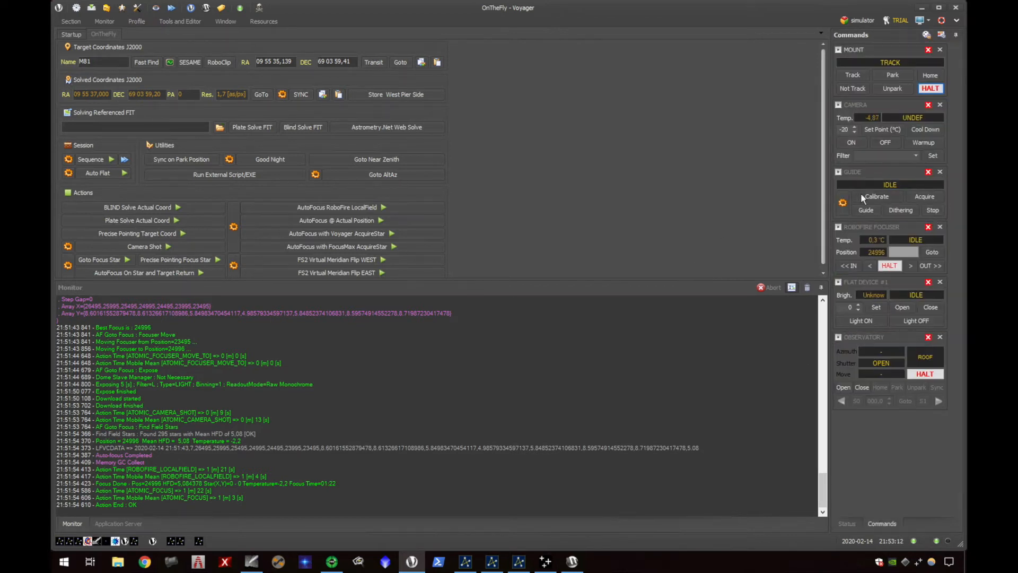
click(924, 197)
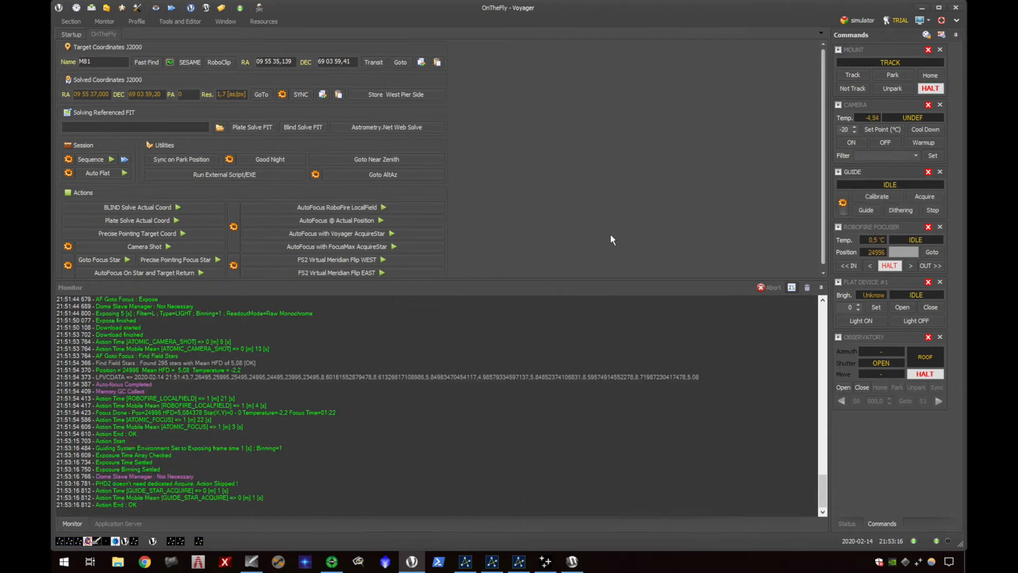
key(alt+Tab)
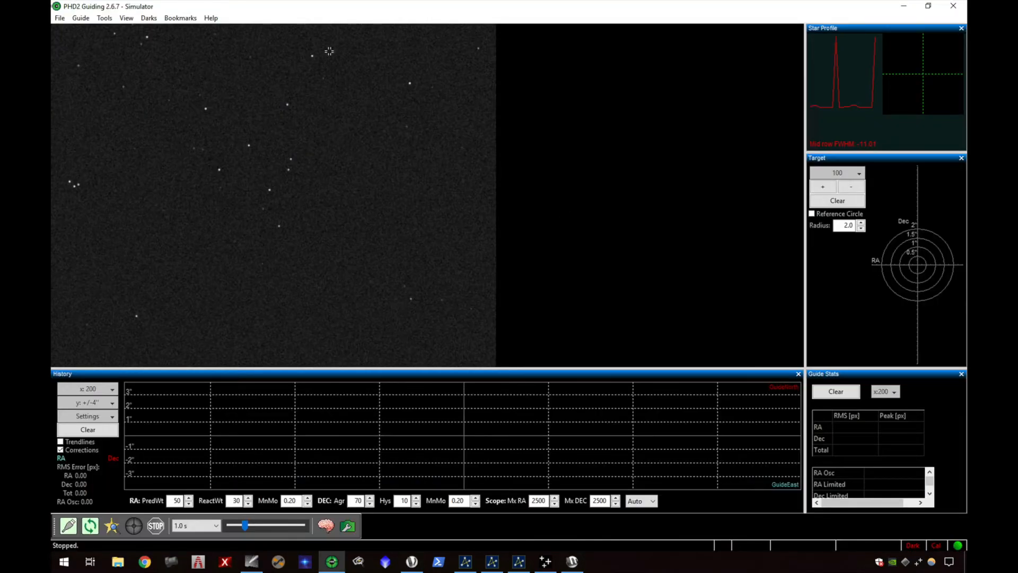
key(alt+Tab)
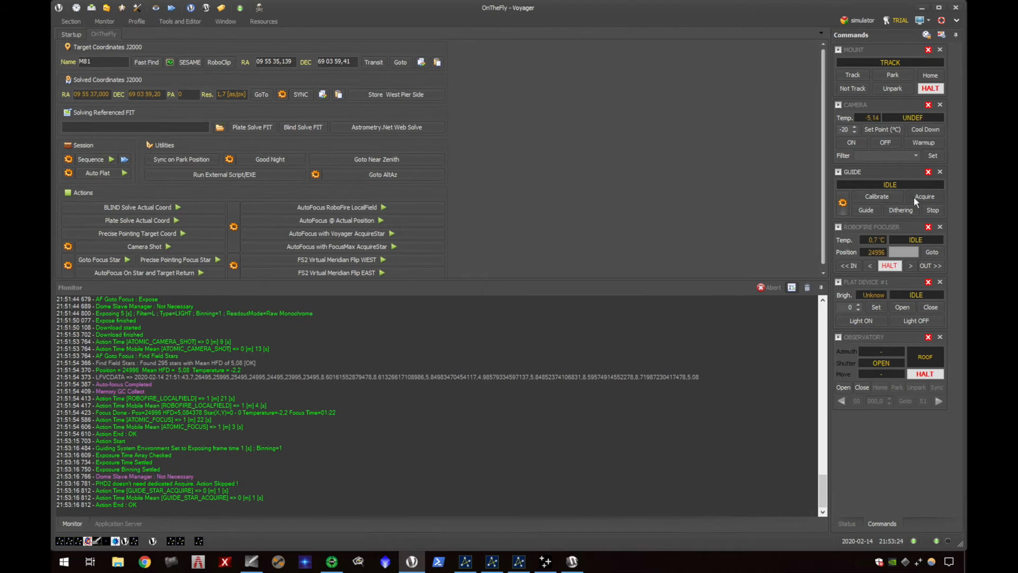
Calibrate the guiding system and start guiding, checking the progress and guiding graph in PHD2.
click(889, 195)
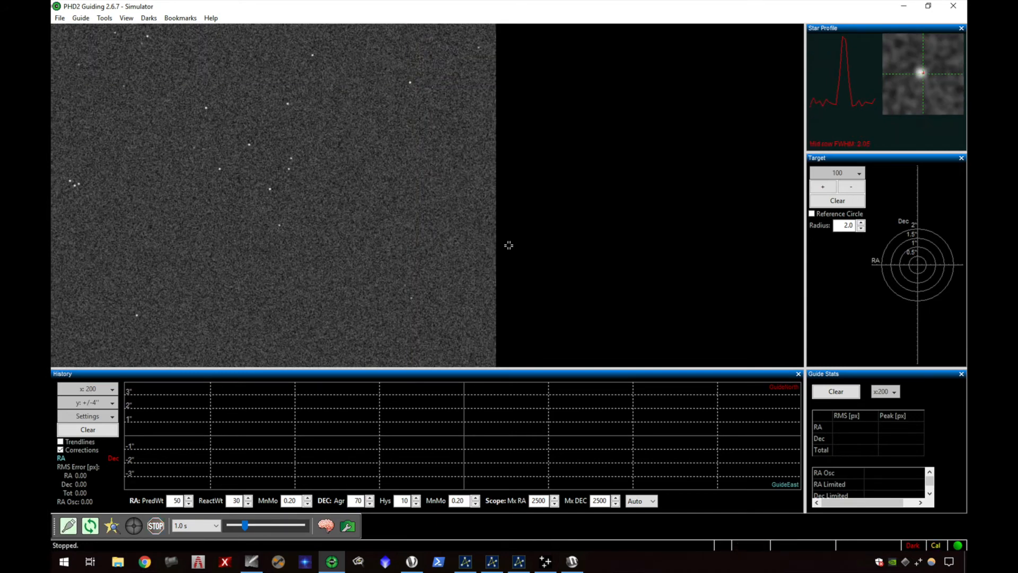
key(alt+Tab)
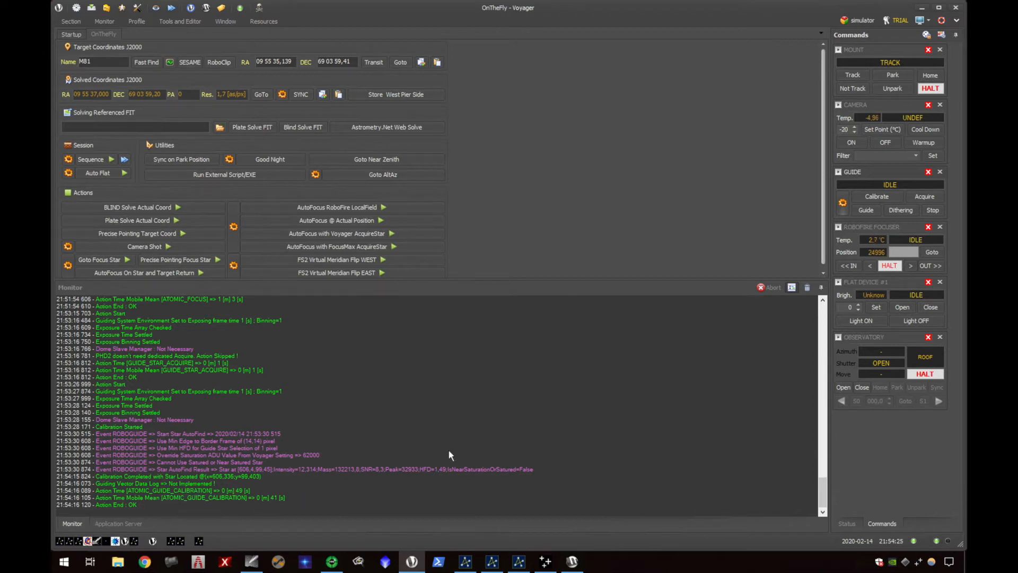
click(874, 211)
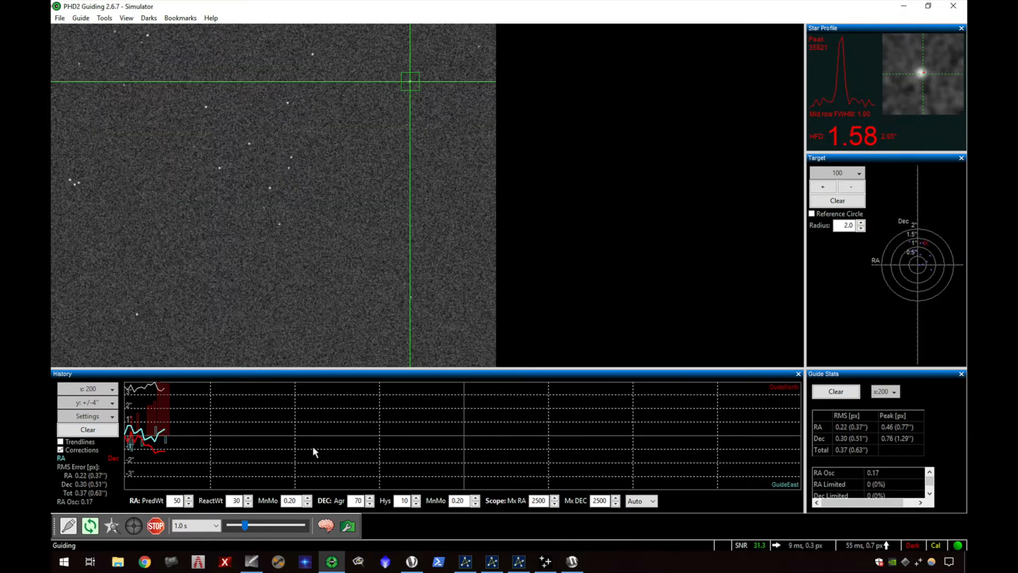
key(alt+Tab)
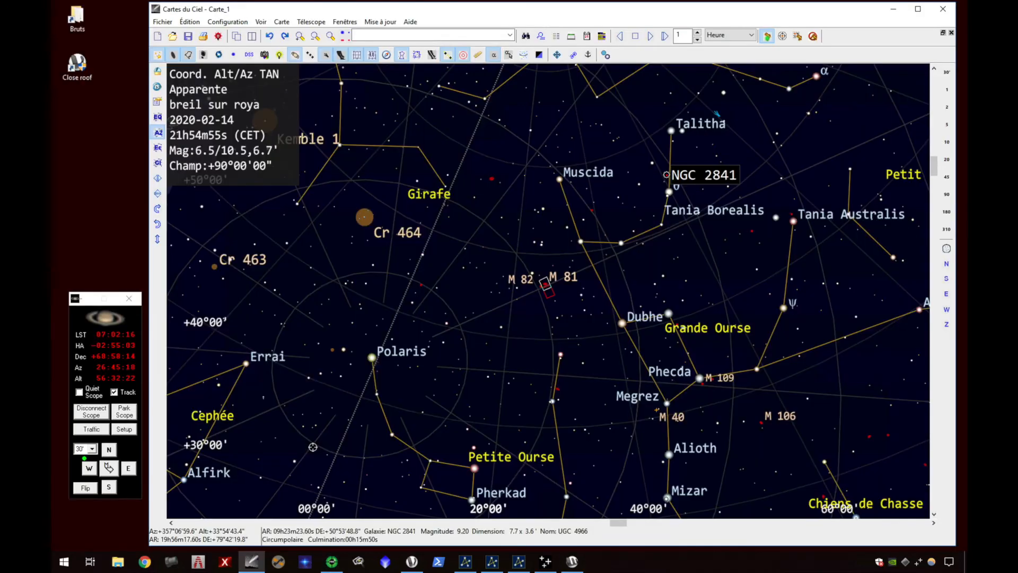
key(alt+Tab)
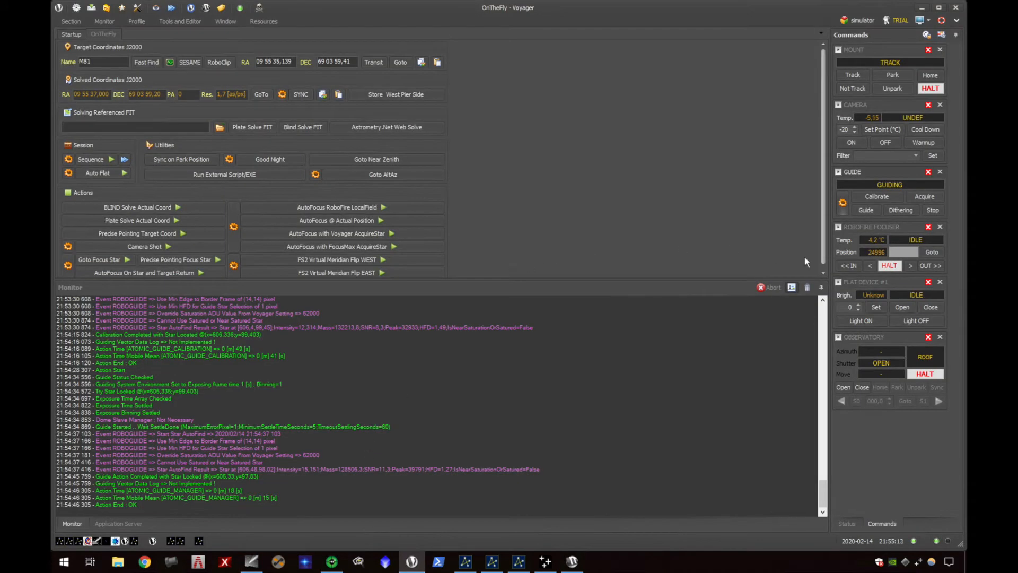
Stop guiding and set the guiding exposure time to 3 s in the guiding system configuration.
click(932, 210)
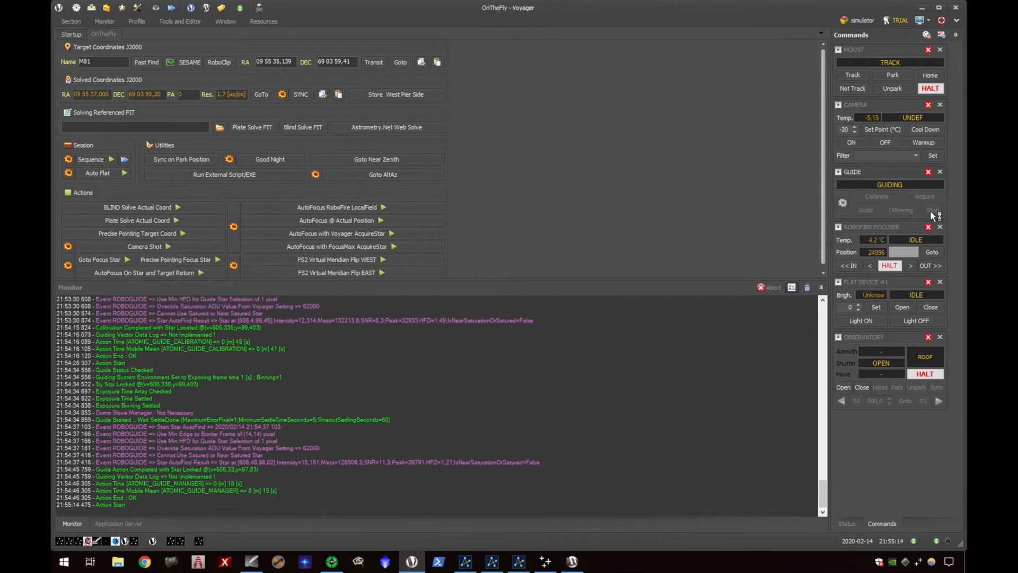
click(843, 204)
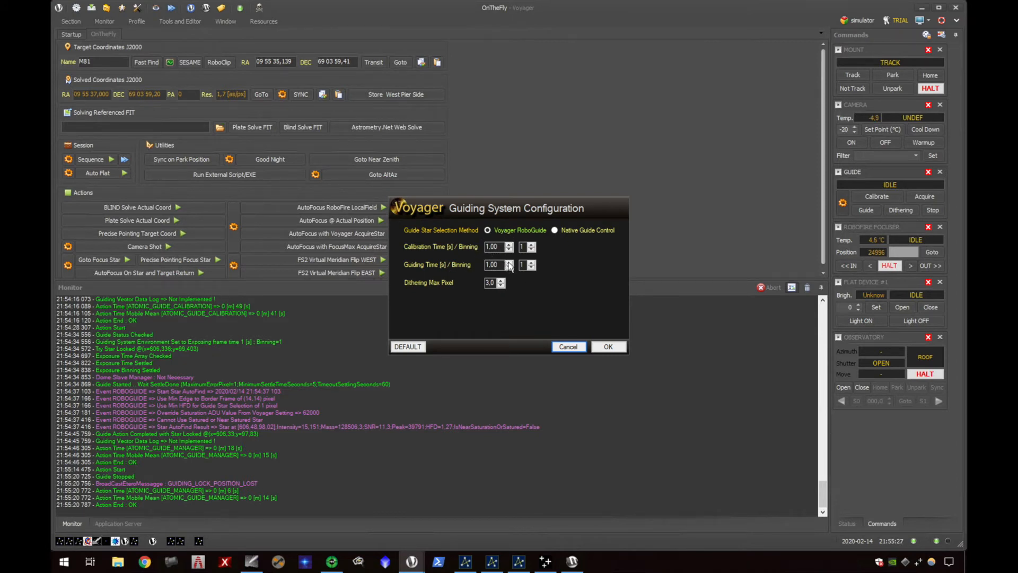
drag(490, 265, 484, 264)
text(3)
click(606, 348)
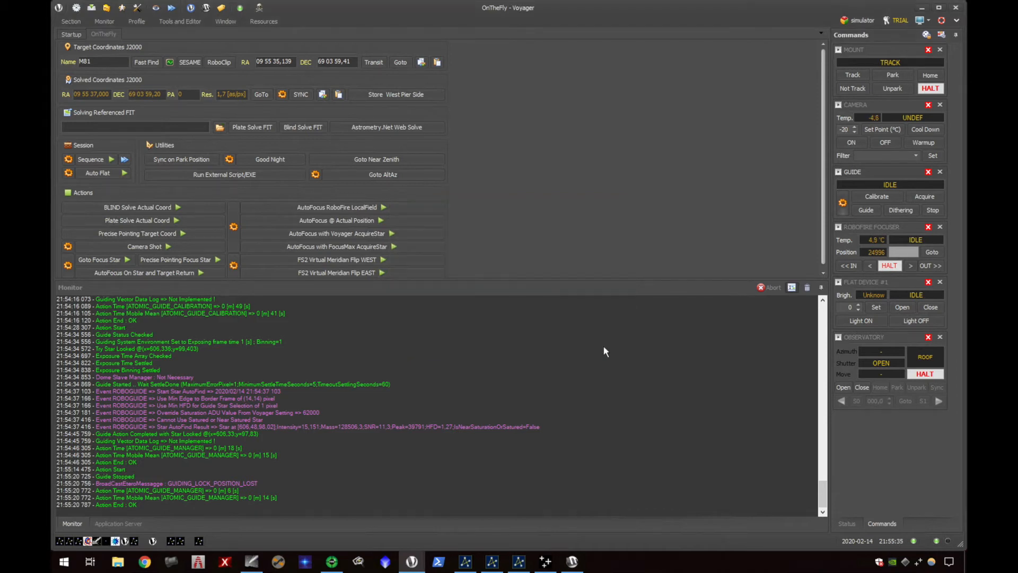
Start guiding with the new exposure and clear the guide stats and target plot in PHD2.
click(866, 211)
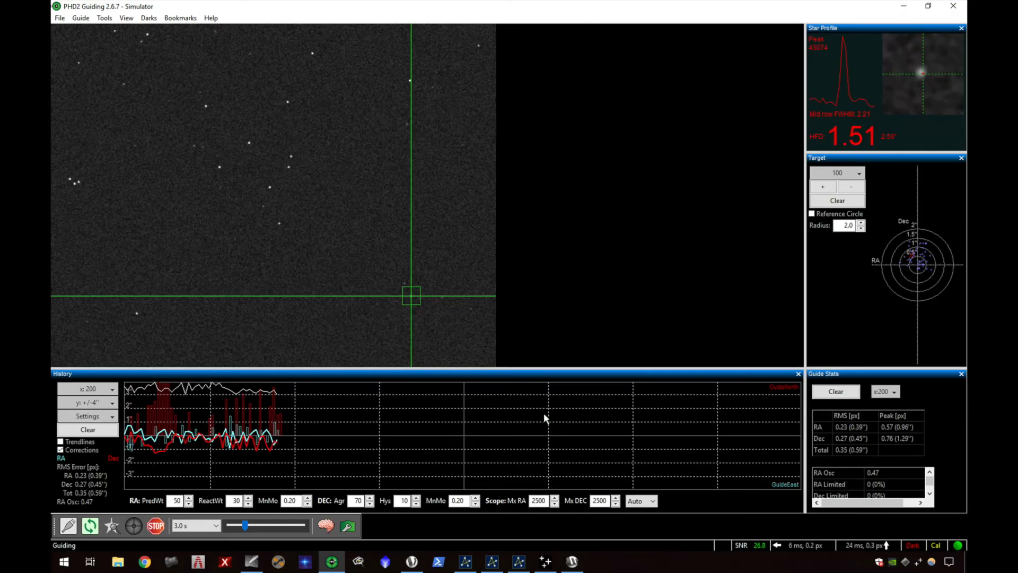
click(837, 391)
click(837, 200)
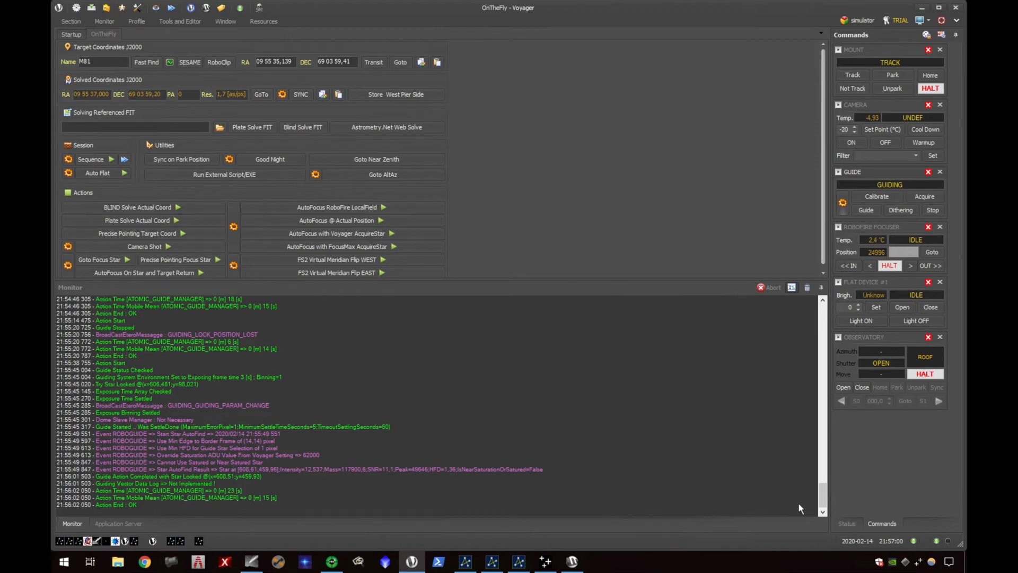
Check the status readouts, cool the camera to -20 °C and open the cover of flat device #1.
click(848, 520)
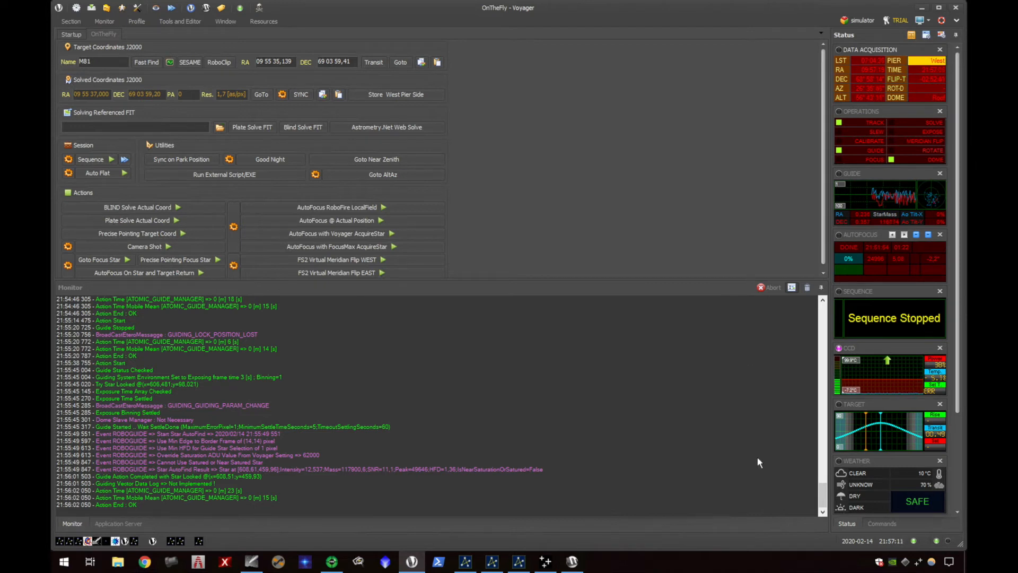
click(882, 523)
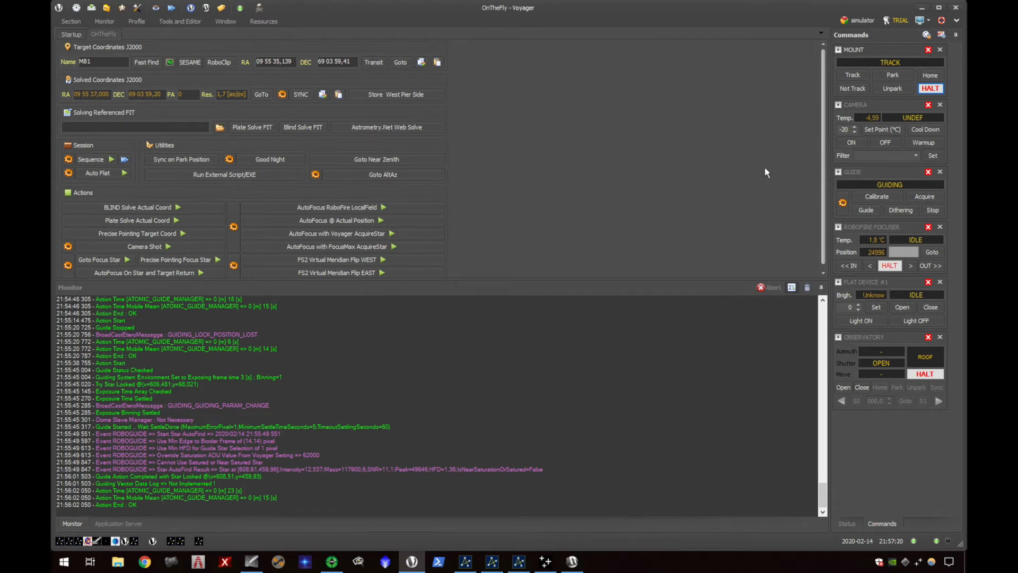
click(885, 126)
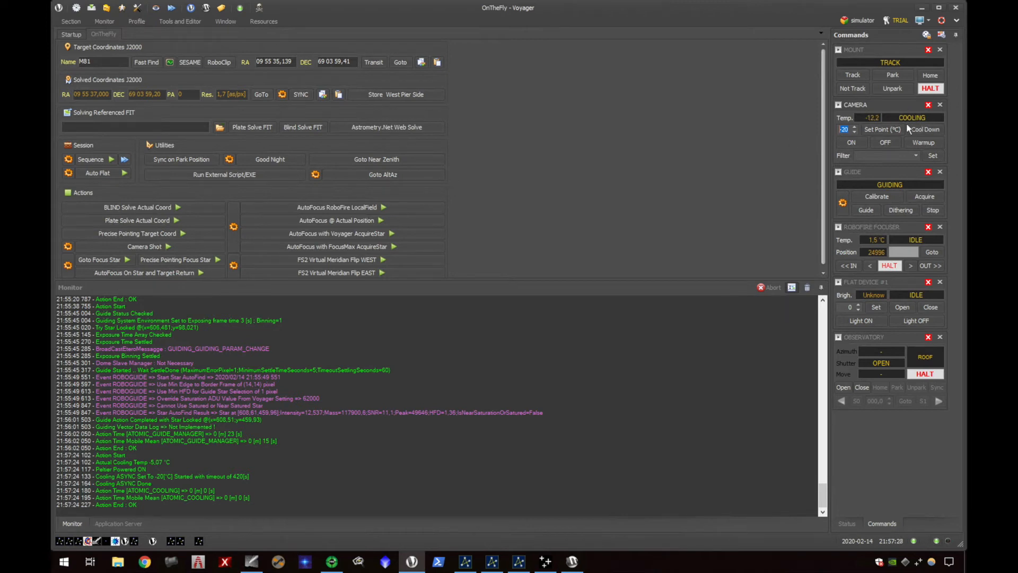
click(847, 523)
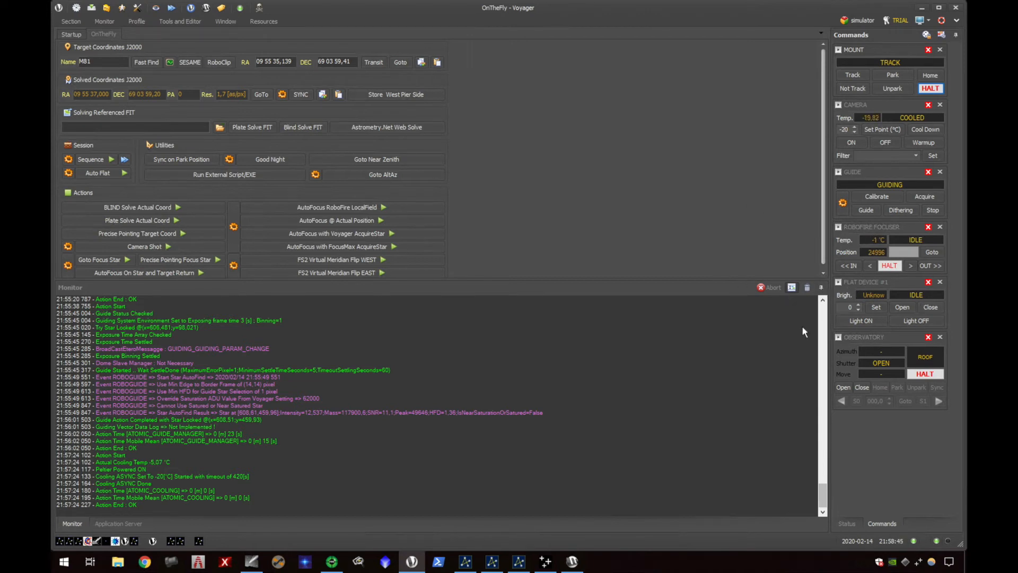
click(907, 306)
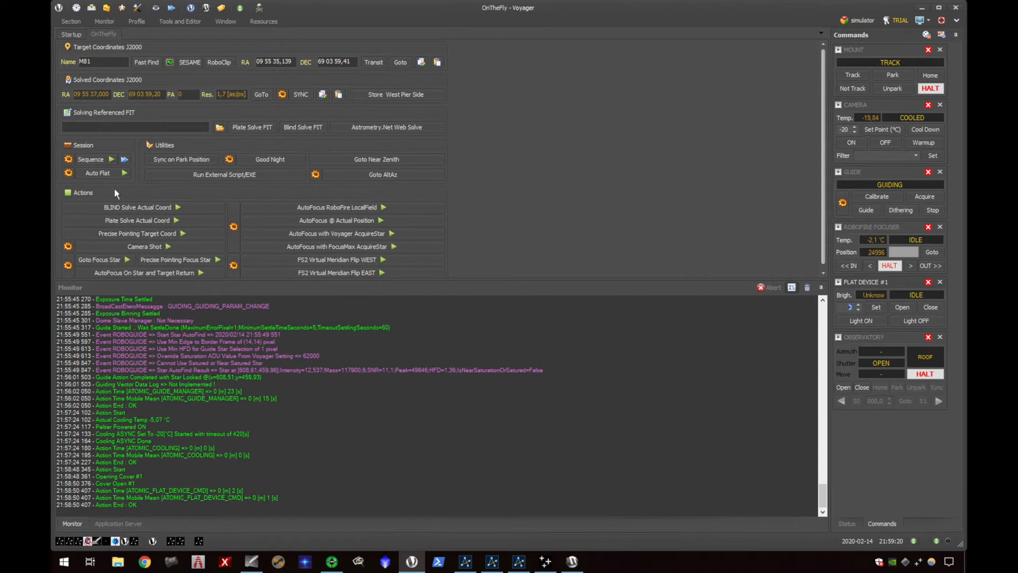
Open the sequence configuration and load the saved sequence file ngc2146.s2q.
click(68, 160)
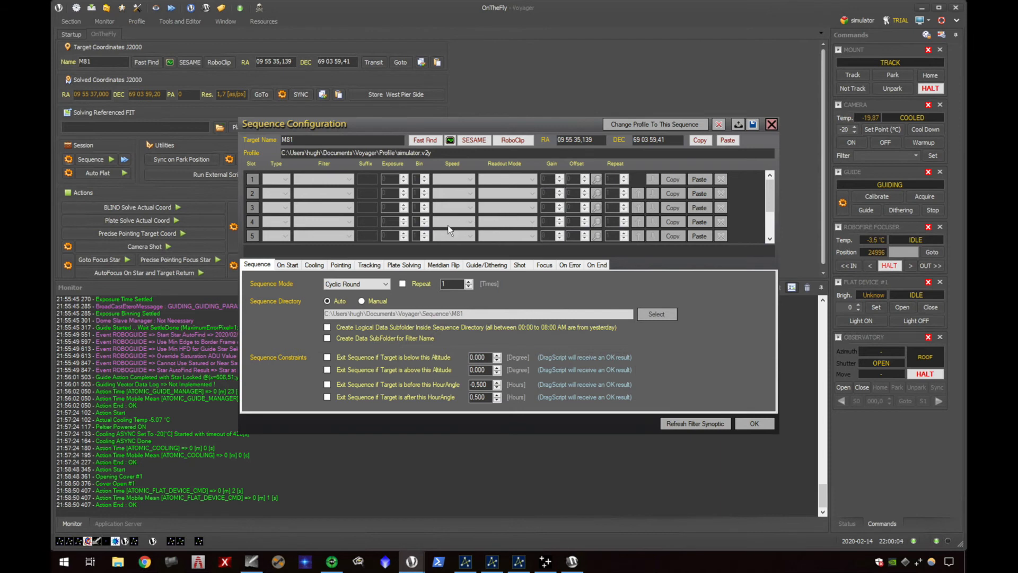
click(739, 122)
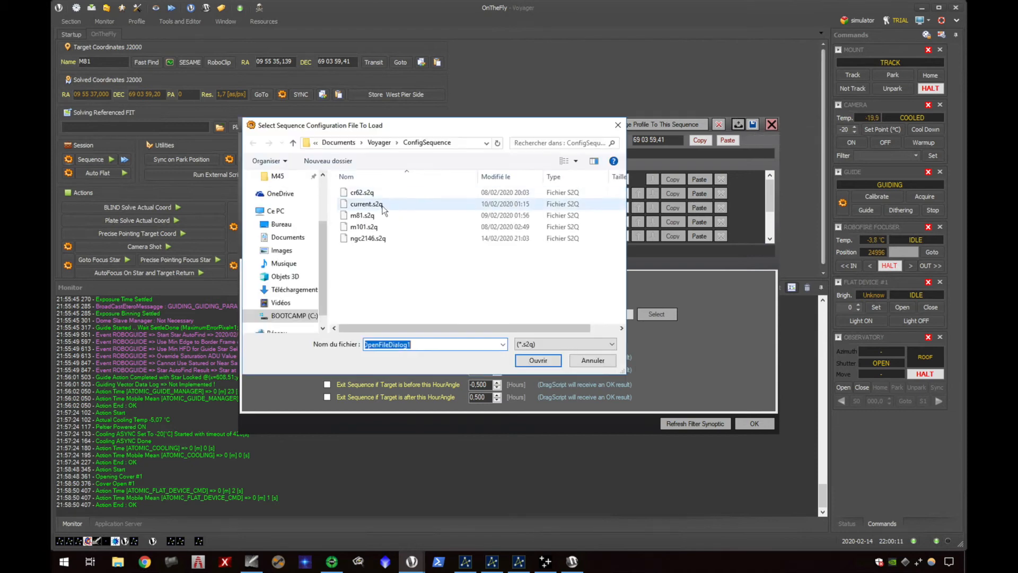
click(377, 238)
click(536, 360)
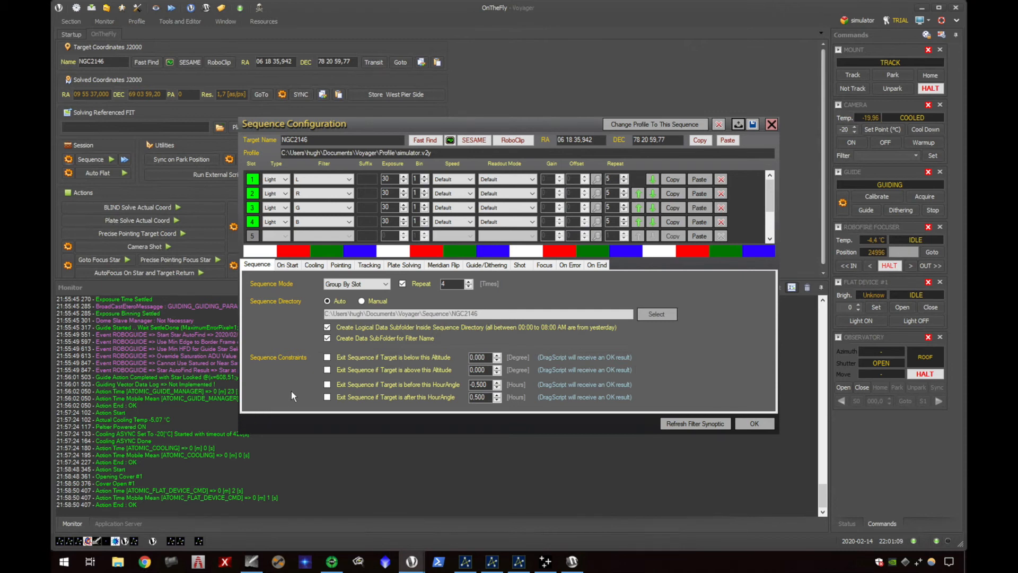
Set the sequence's cooling set point to -20 °C and its auto-scale set points to -20, 0 and 10 °C.
click(288, 264)
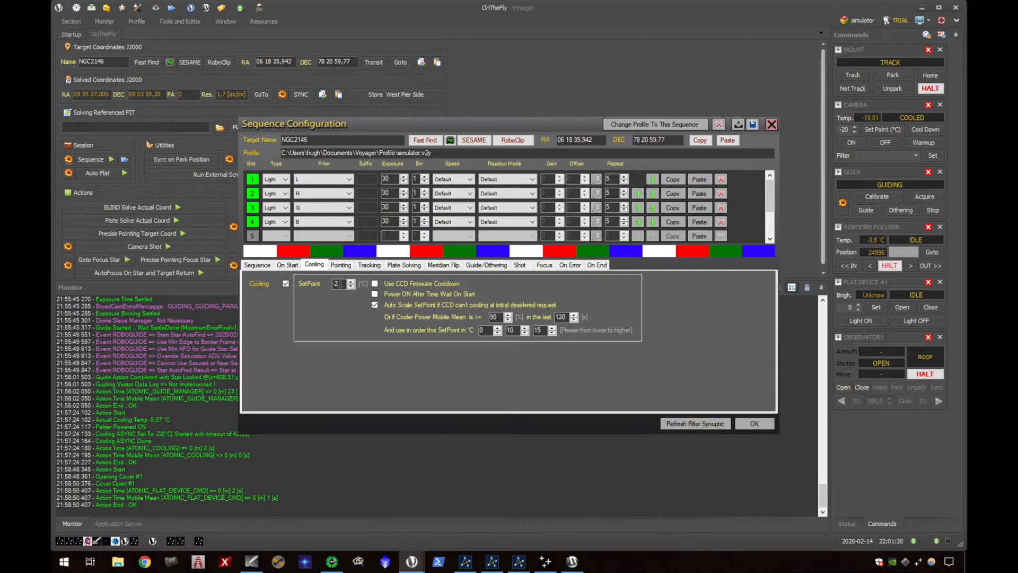
text(0)
double_click(485, 330)
text(-20)
key(Tab)
text(0)
key(Tab)
text(10)
Review the pointing, tracking and plate solving settings, choose the meridian flip mode and toggle Inject Focus On Meridian Flip.
click(342, 265)
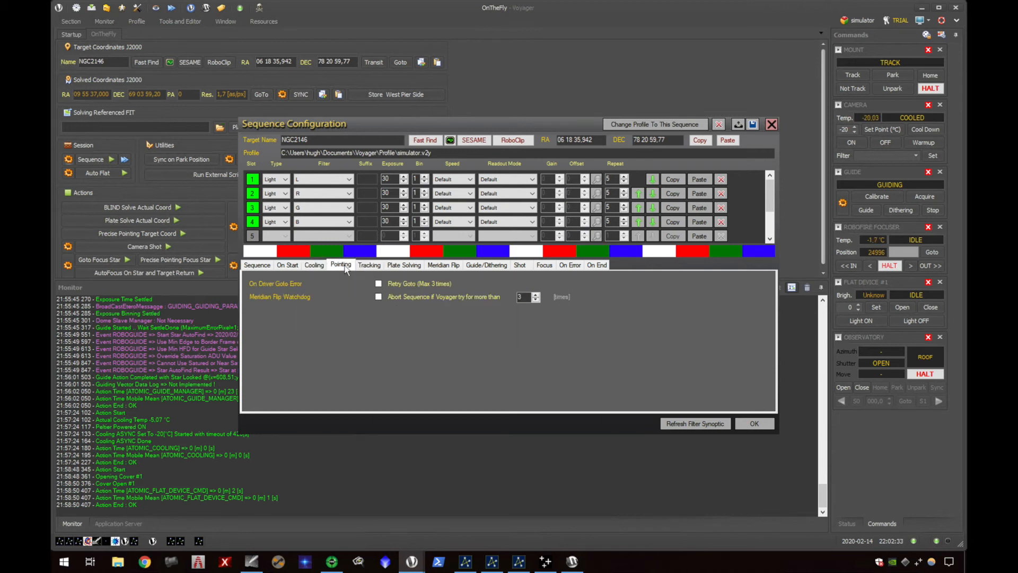
click(369, 265)
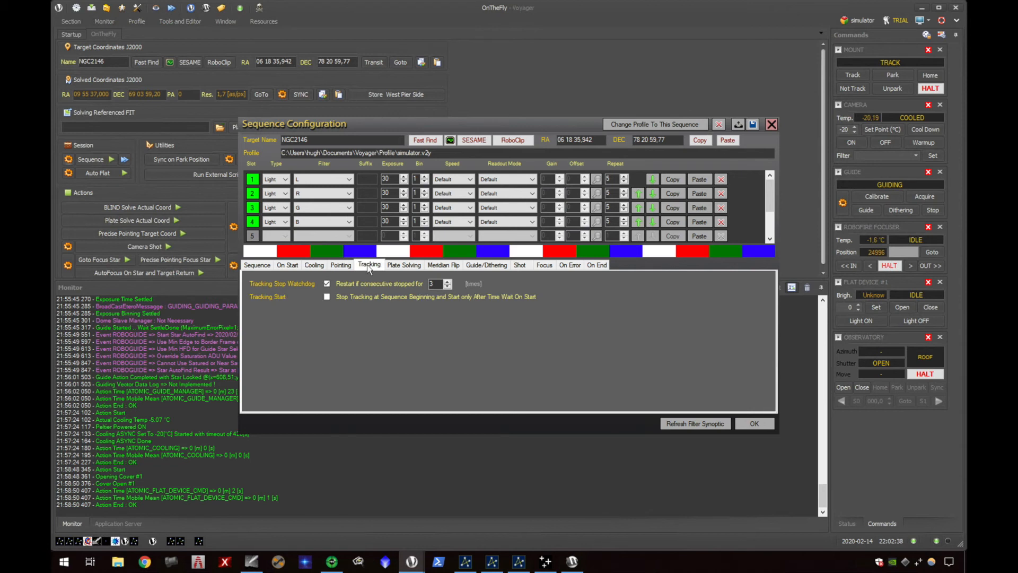
click(404, 264)
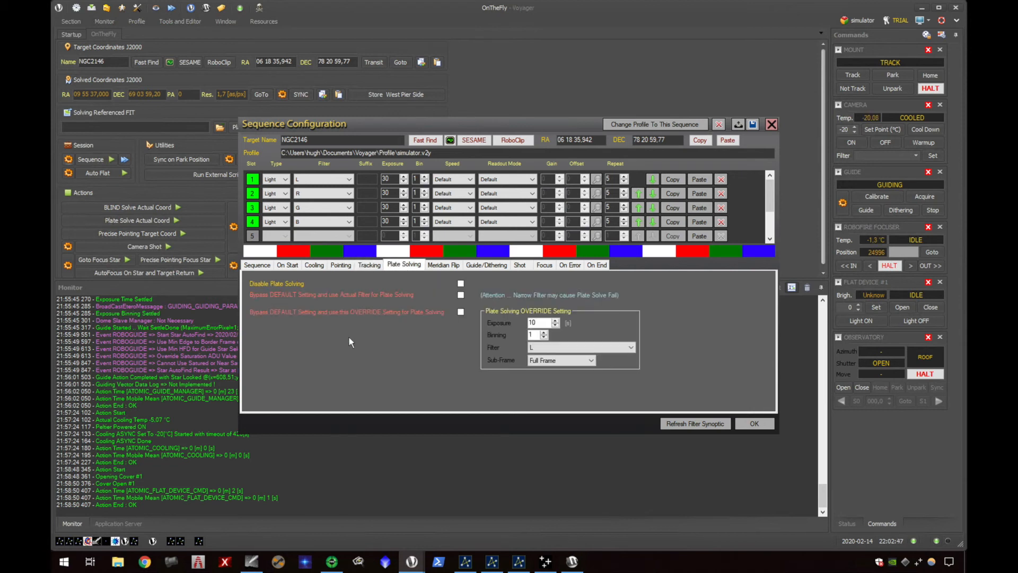
click(452, 268)
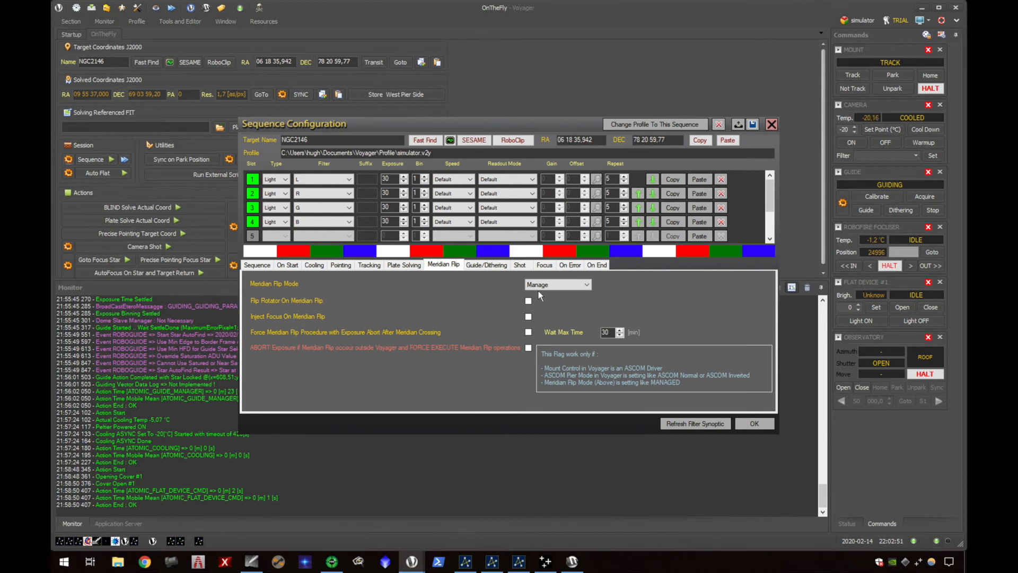
click(560, 287)
click(551, 307)
click(528, 317)
Review the sequence's guiding and dithering, shot, focus, on-error and on-end settings.
click(486, 265)
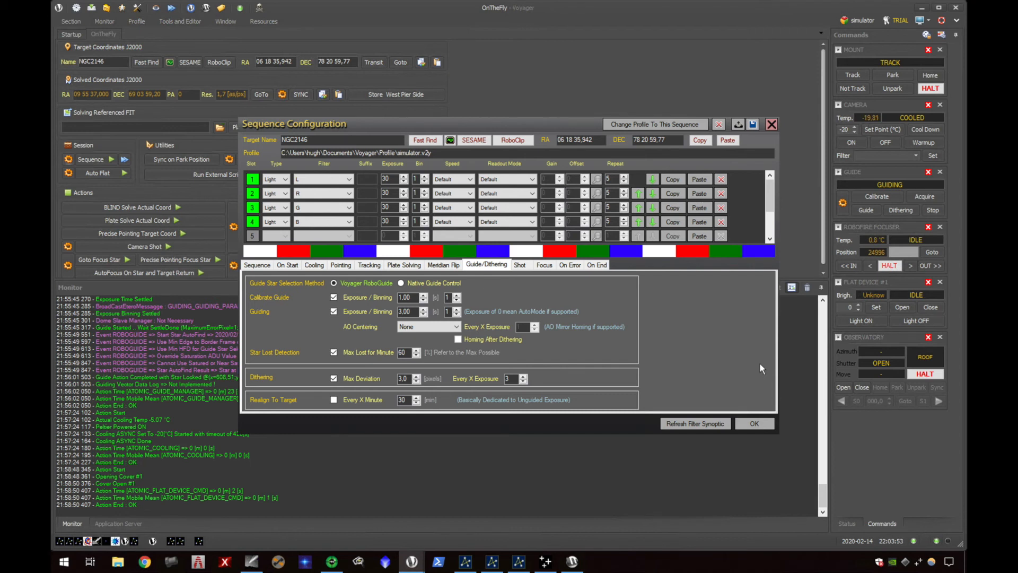
click(521, 265)
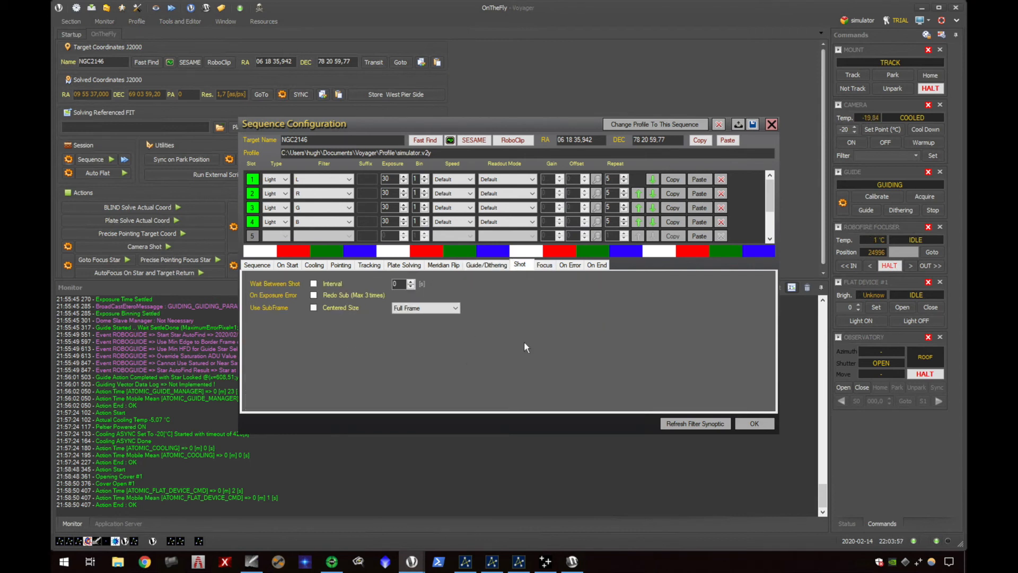
click(550, 265)
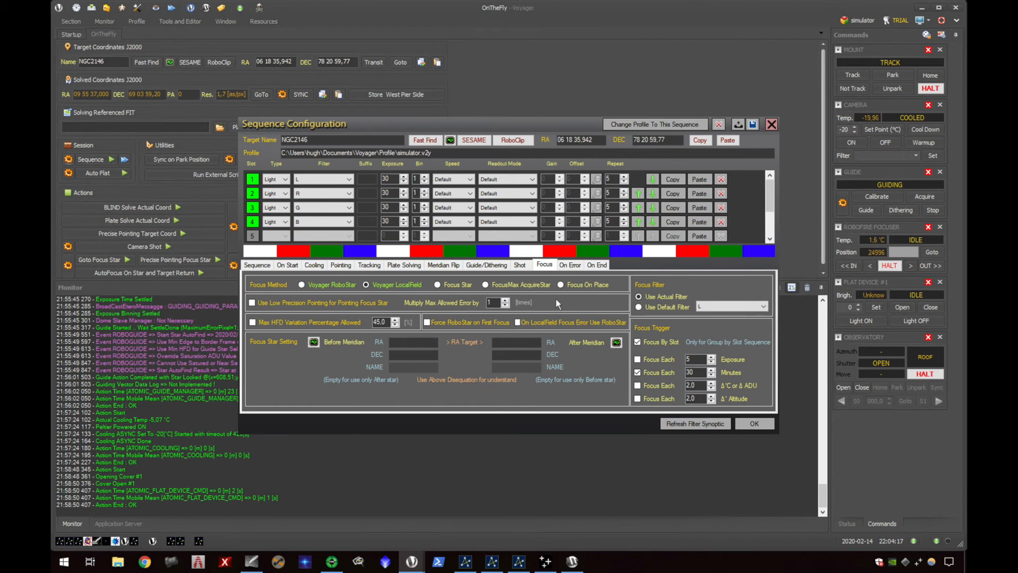
click(570, 265)
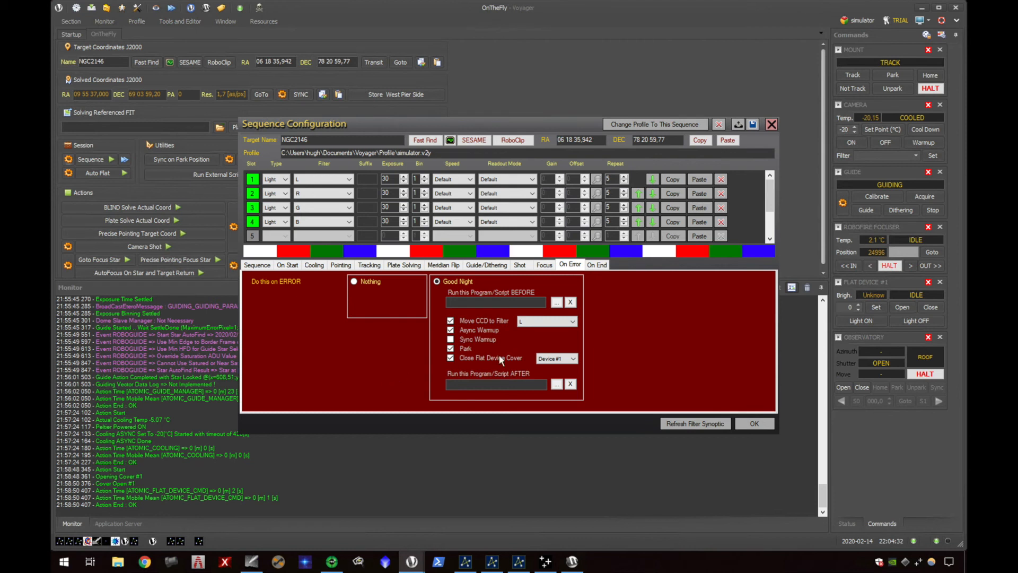
click(600, 266)
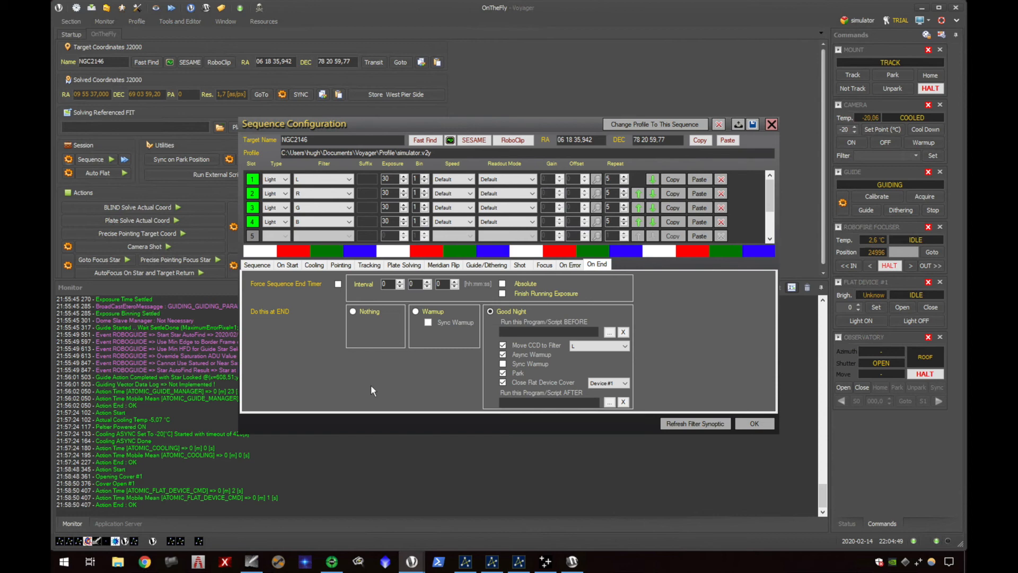
Switch to Cartes du Ciel and bring the sky region around Polaris and Girafe into view.
key(alt+Tab)
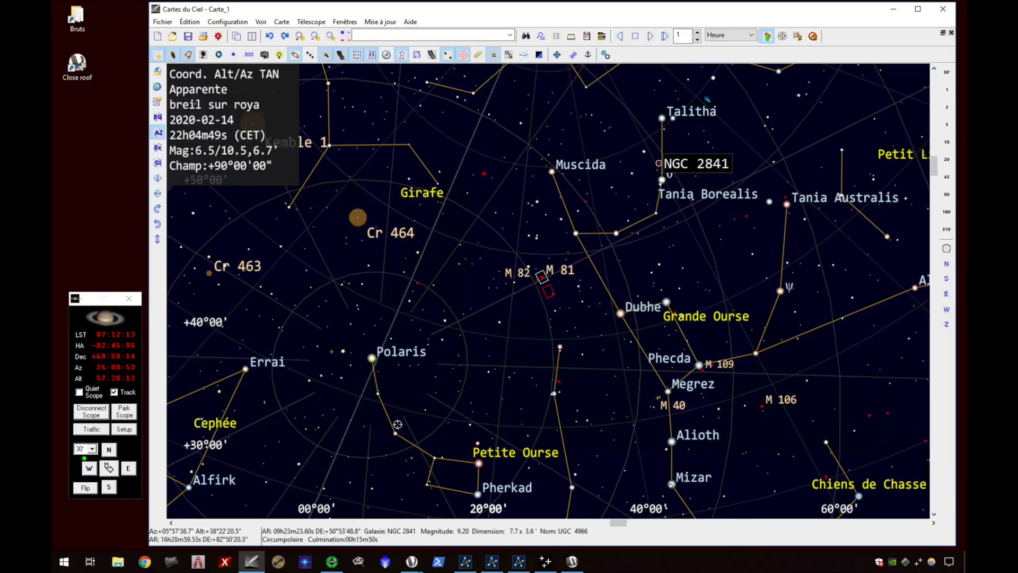
click(313, 23)
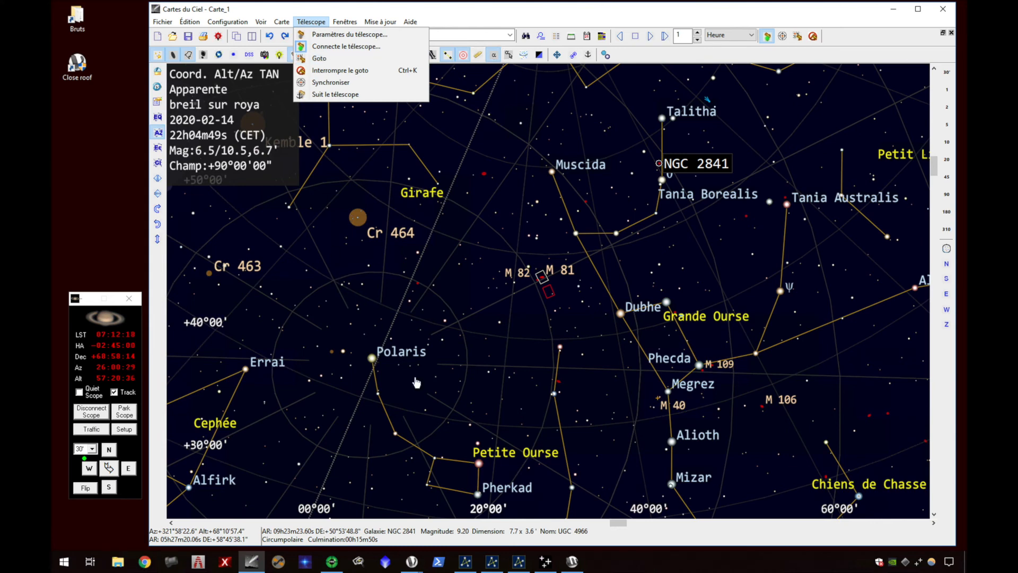
click(429, 394)
drag(432, 399, 614, 363)
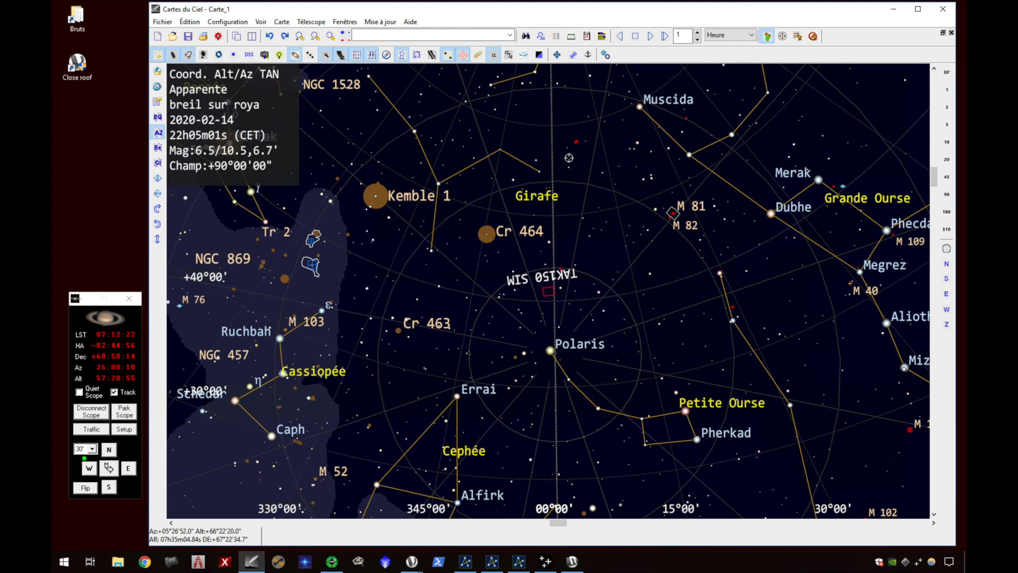
Locate NGC 2403 on the sky chart, switch to Voyager and set NGC2403 as the sequence target with its looked-up coordinates.
drag(570, 154, 570, 200)
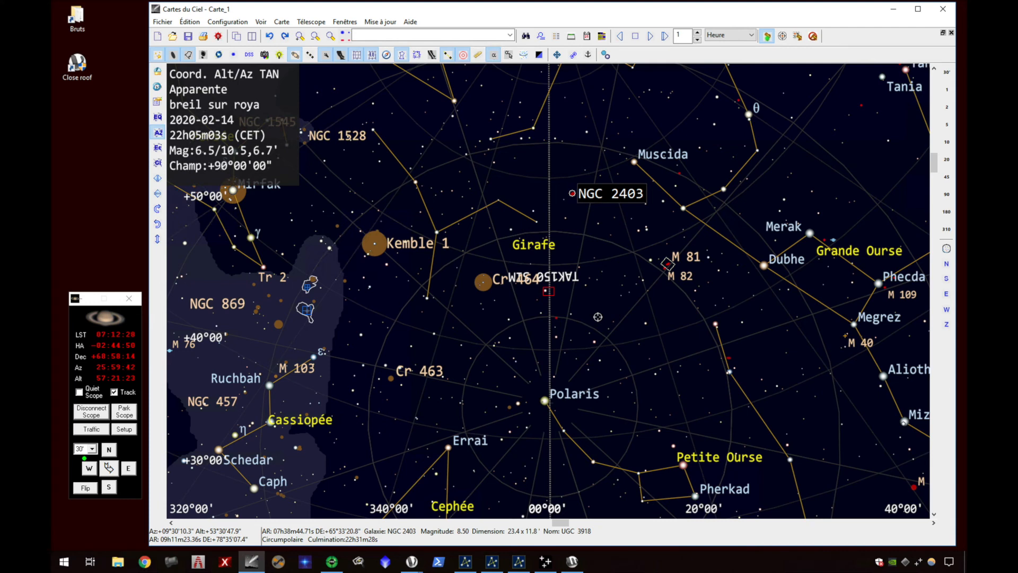
key(alt+Tab)
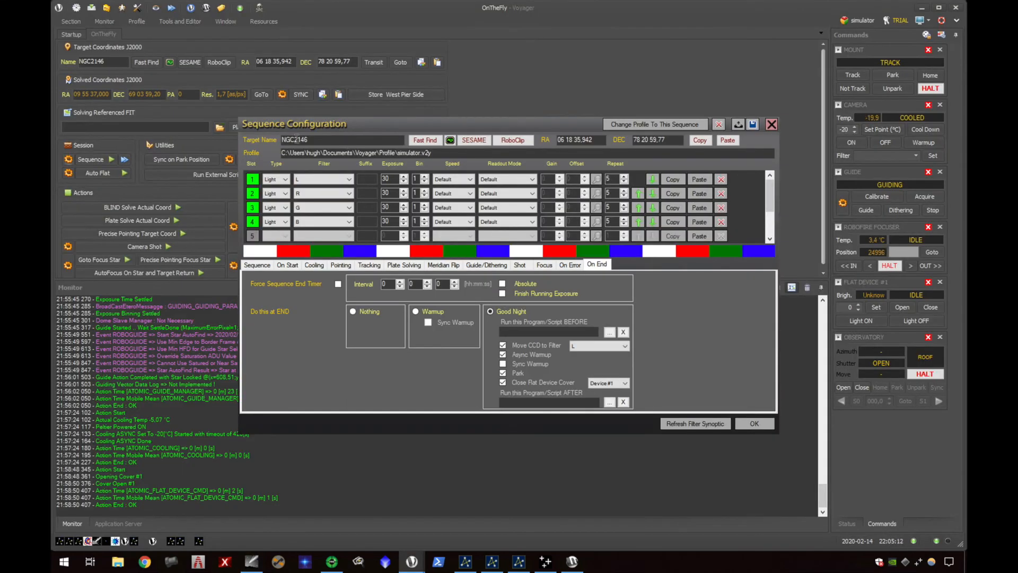
drag(295, 139, 322, 140)
text(2403)
click(428, 140)
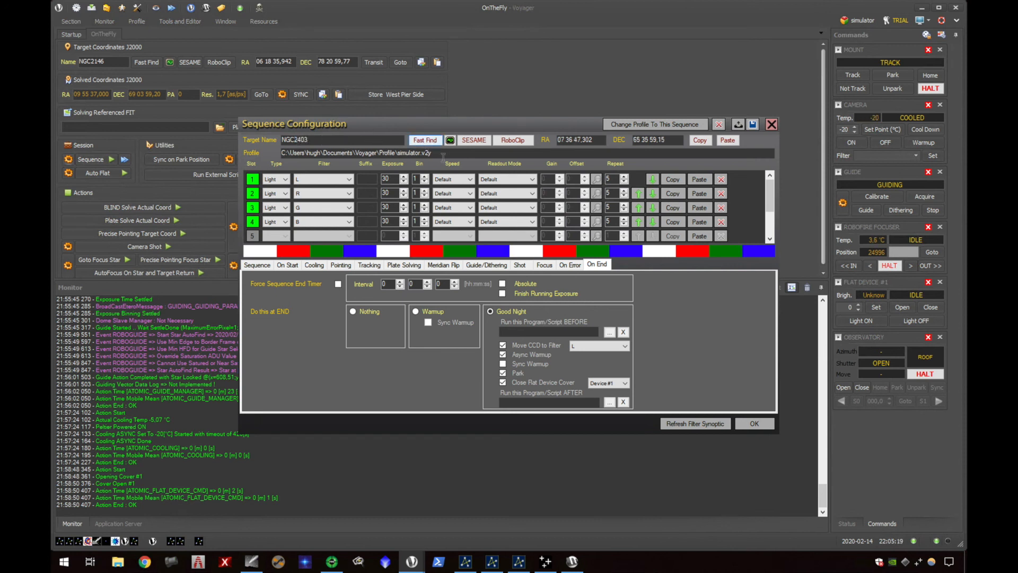
click(754, 423)
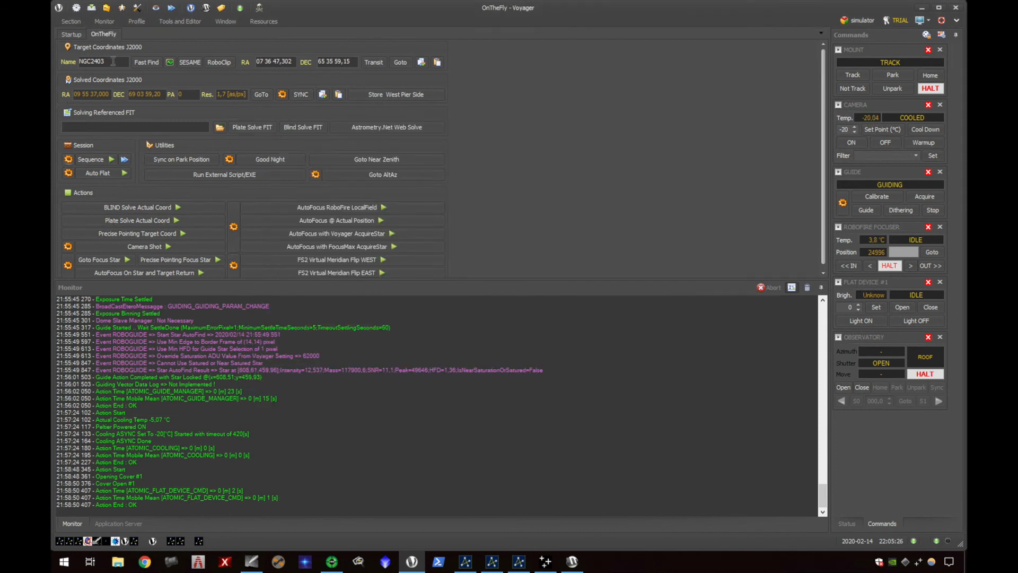
Slew the telescope to NGC2403 and plate solve the mount's actual coordinates.
click(403, 63)
click(480, 291)
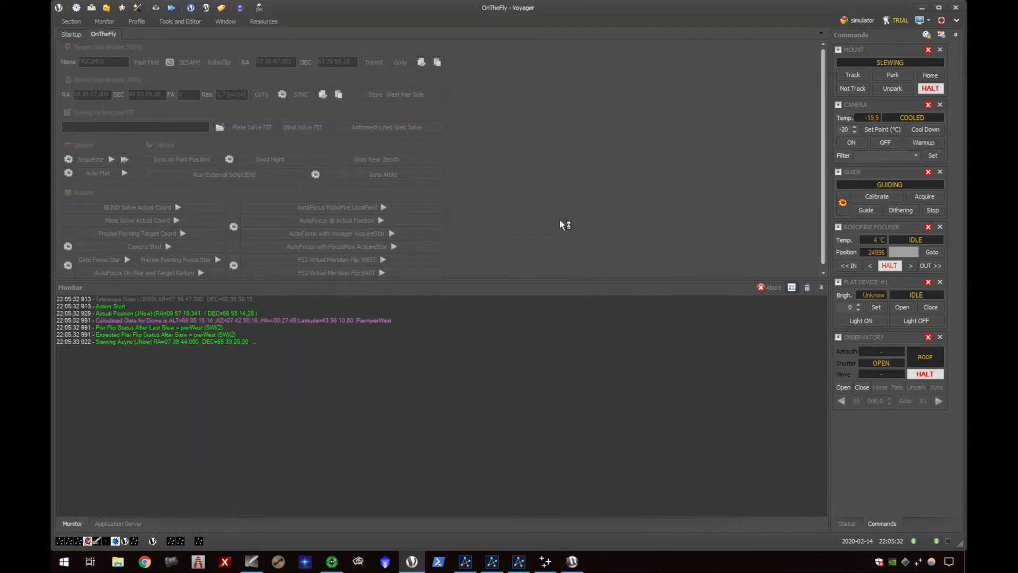
click(848, 524)
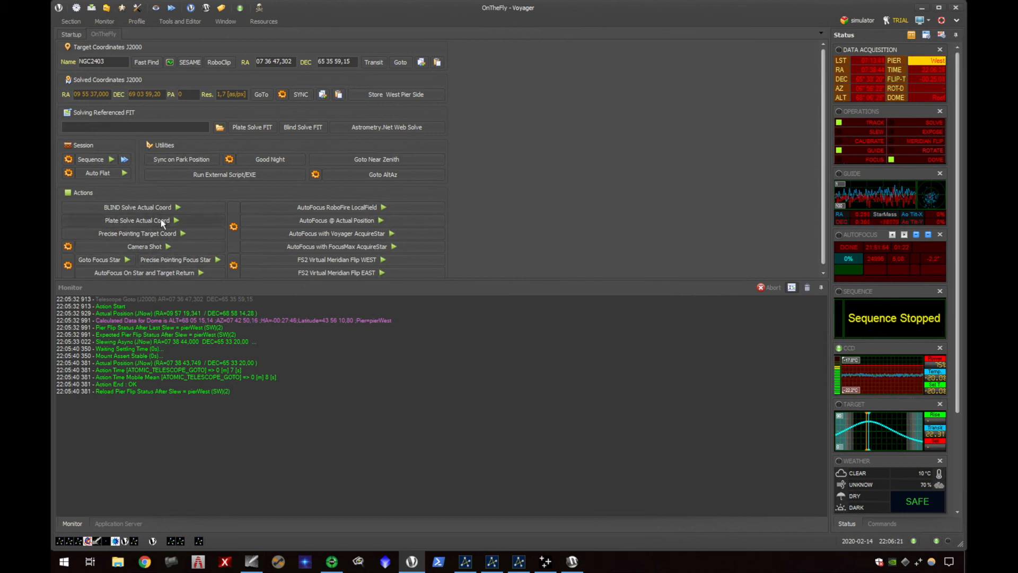
click(174, 219)
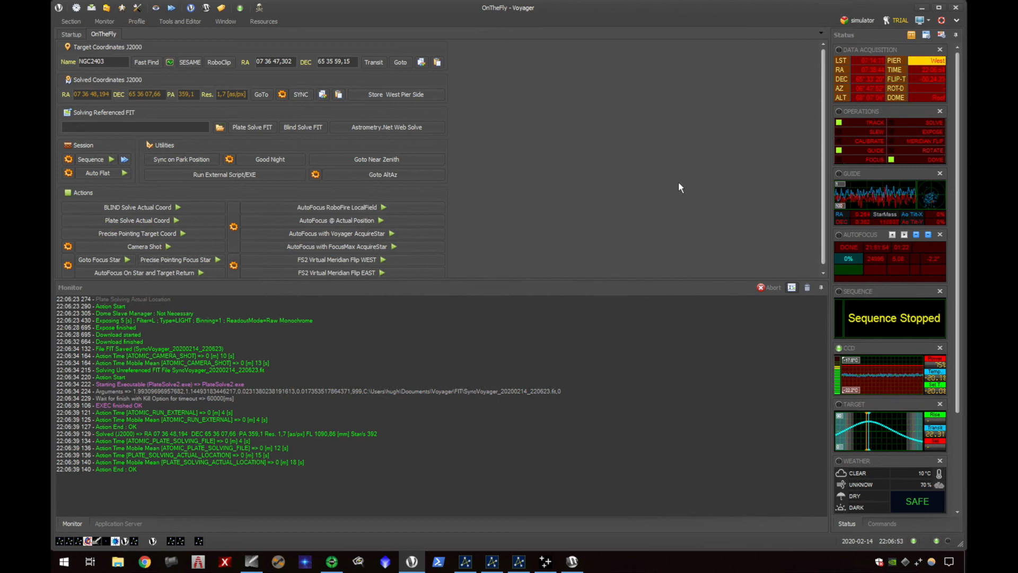
Run the Good Night routine and switch to Cartes du Ciel to turn the sky chart towards north.
click(275, 158)
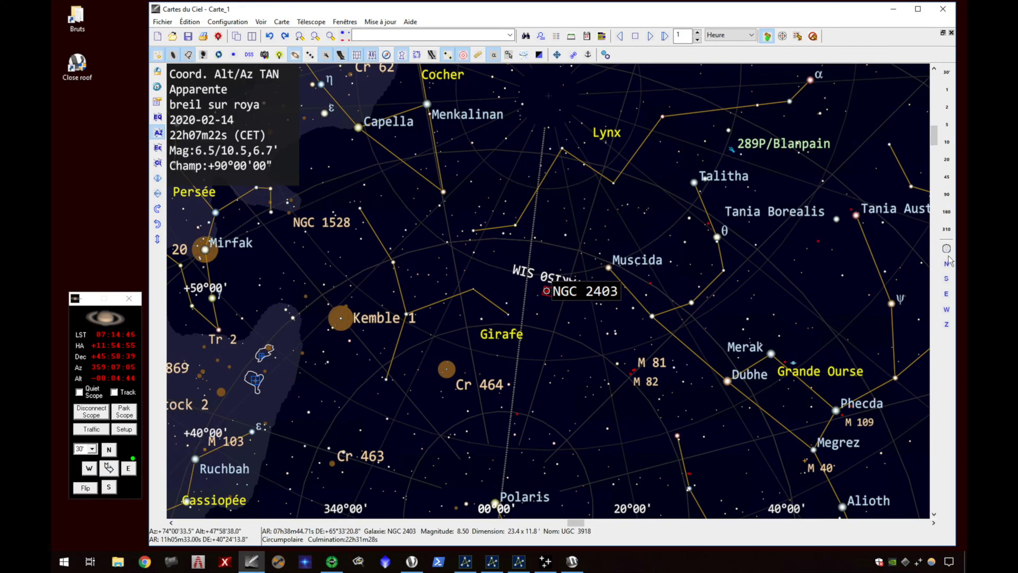
click(947, 262)
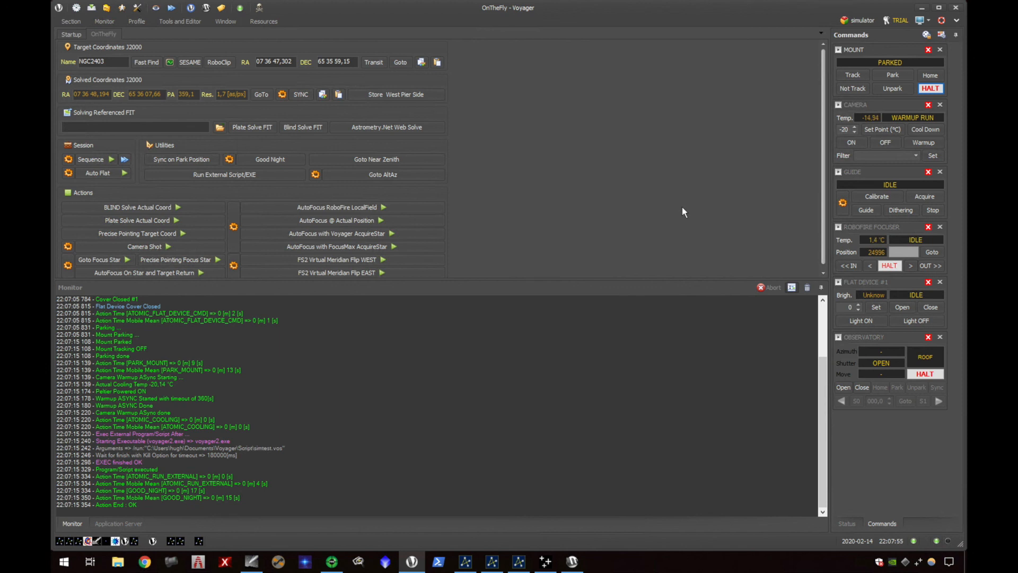
Test the simulated observatory roof from Voyager by closing its shutter and opening it again.
click(861, 388)
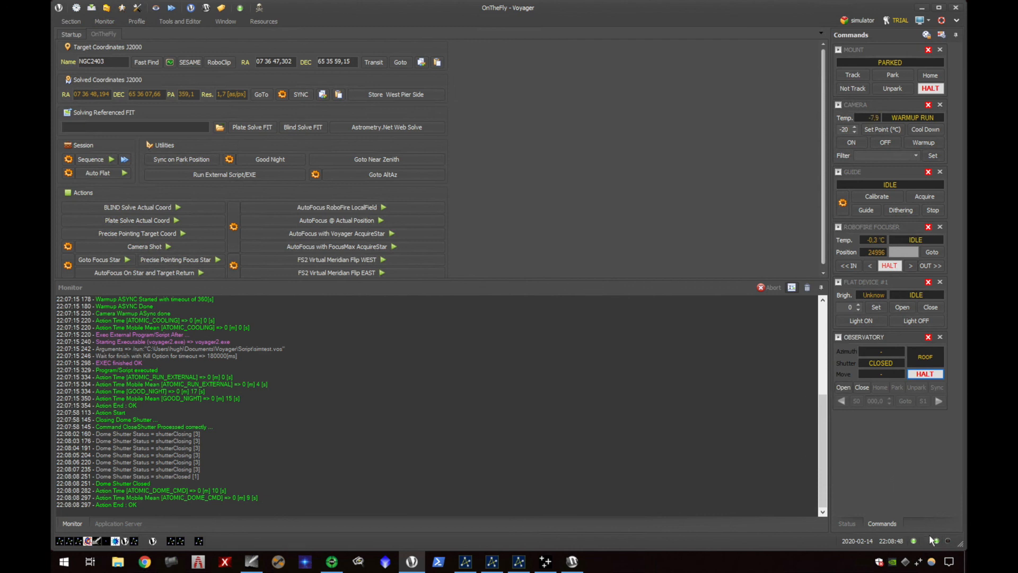
mouse_move(936, 540)
click(852, 523)
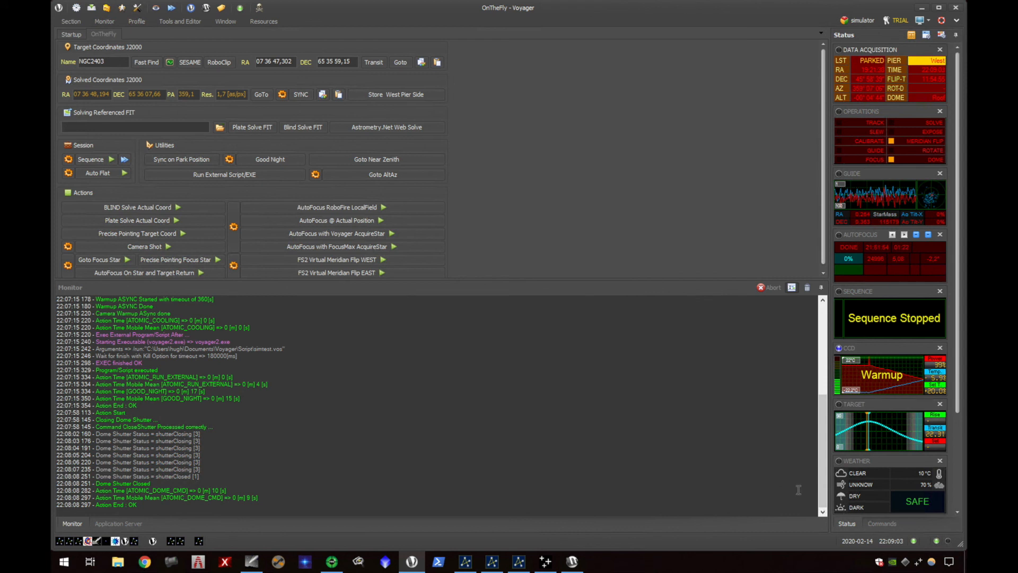
click(882, 523)
click(844, 387)
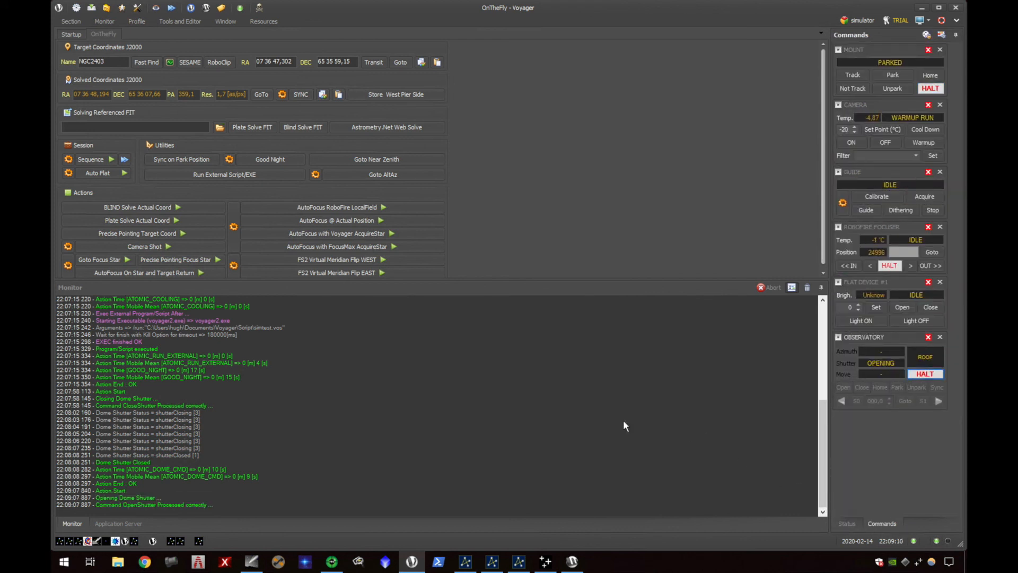